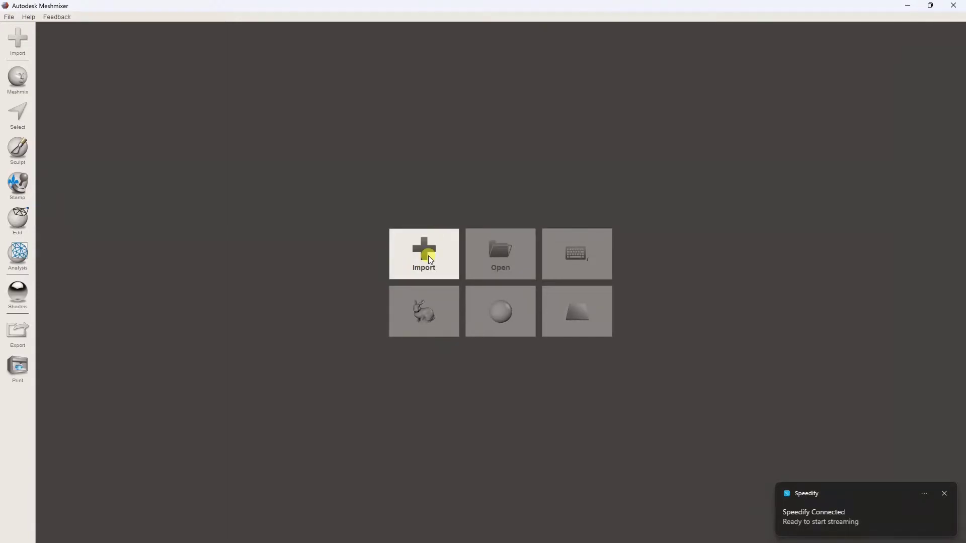
Step: Import the Foot stl mesh into Meshmixer
left_click(429, 257)
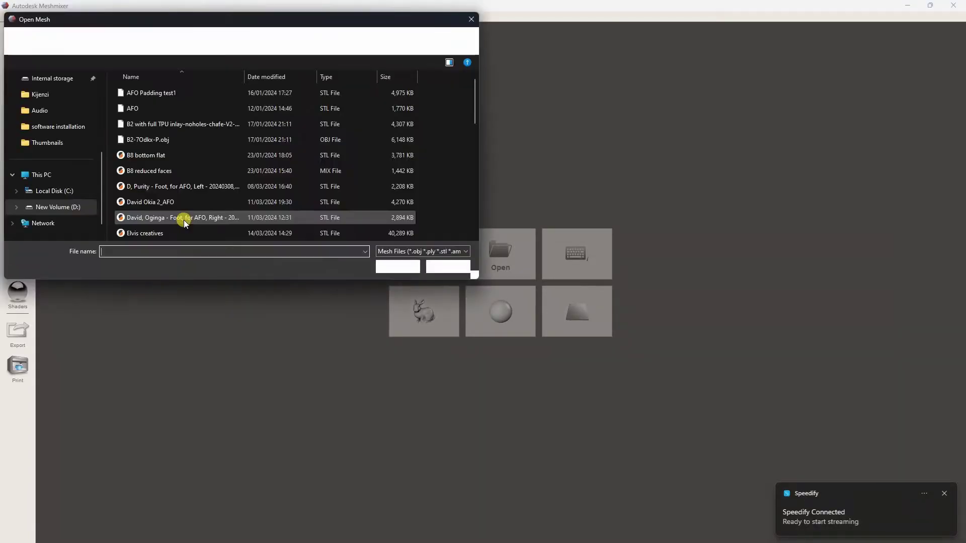
scroll(201, 136, "down", 2)
left_click(152, 156)
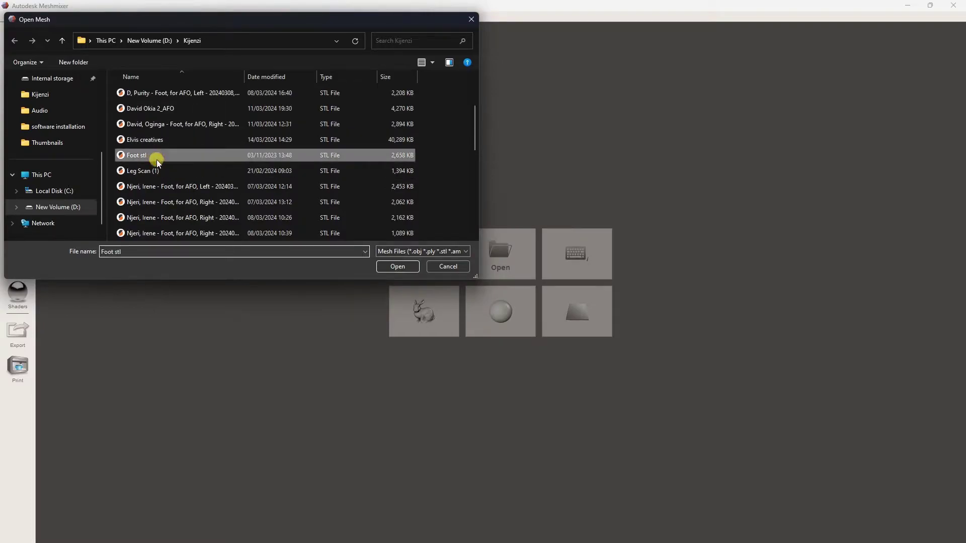
left_click(405, 267)
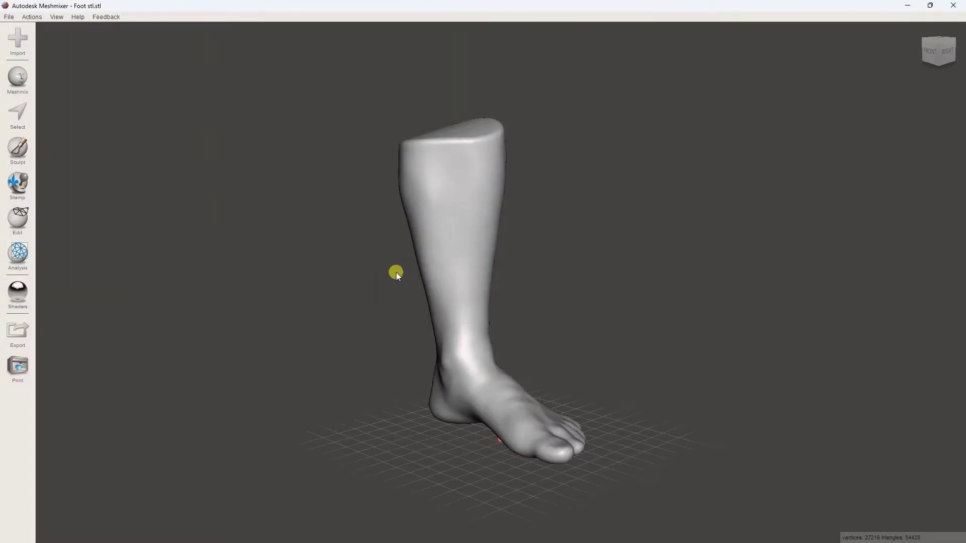
mouse_move(396, 273)
right_mouse_down()
mouse_move(519, 320)
mouse_move(475, 267)
mouse_move(250, 267)
mouse_move(404, 272)
right_mouse_up()
Step: Toggle the wireframe display on and off, then turn the foot to a side view for selecting
left_click(56, 17)
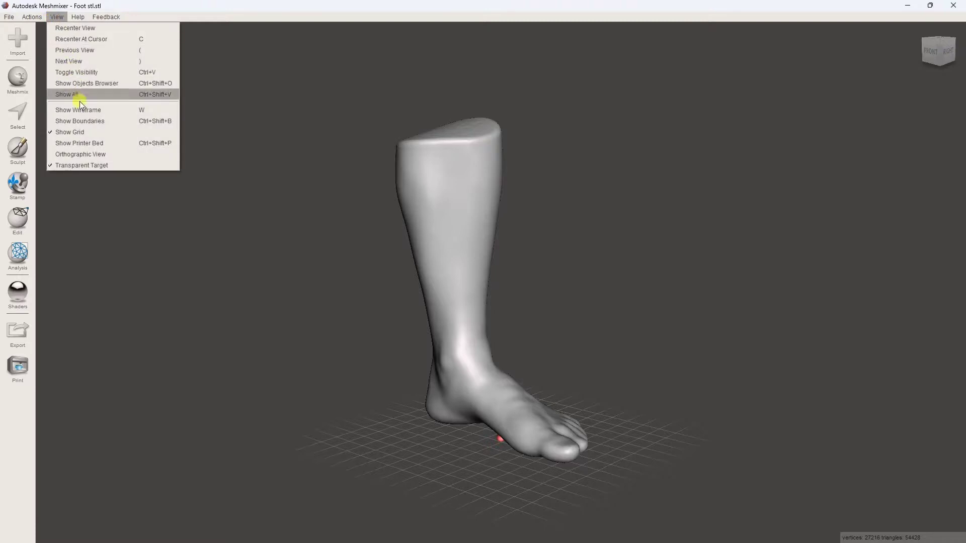
left_click(80, 110)
mouse_move(483, 248)
right_mouse_down()
mouse_move(537, 135)
mouse_move(349, 279)
mouse_move(274, 216)
mouse_move(194, 217)
mouse_move(436, 210)
mouse_move(559, 250)
mouse_move(524, 231)
mouse_move(485, 244)
right_mouse_up()
left_click(57, 17)
left_click(80, 110)
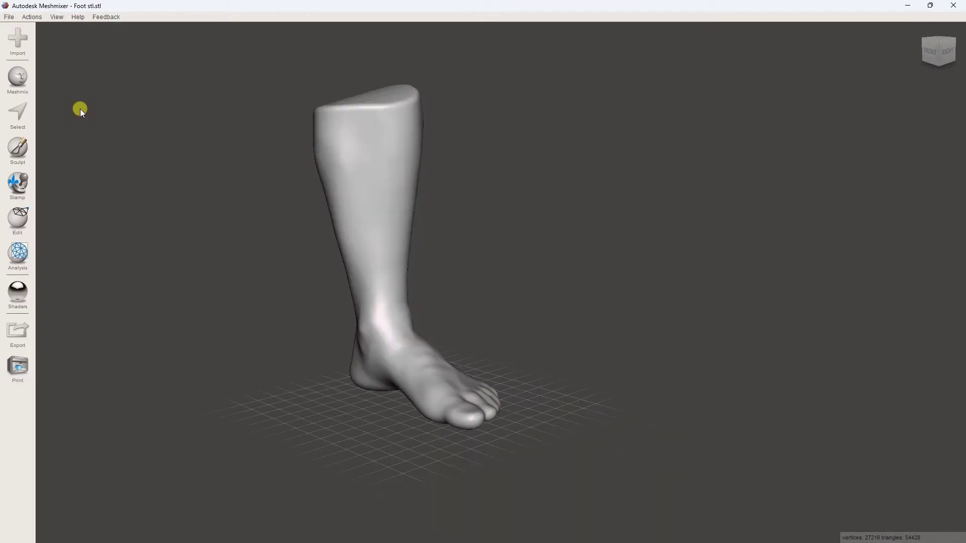
right_click_drag(80, 109, 493, 202)
left_click(16, 115)
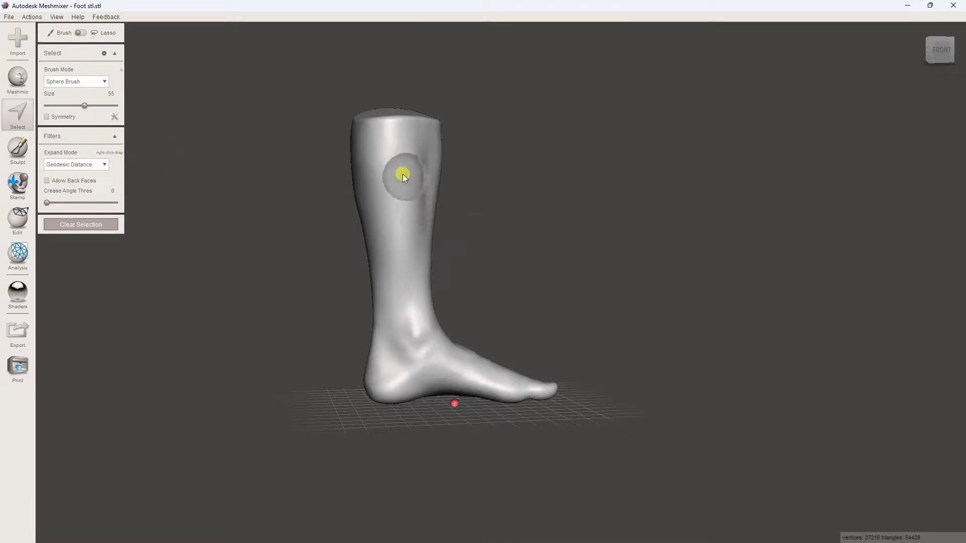
Step: Paint a face selection across the arch and ankle and up the shin
right_click_drag(402, 182, 391, 179)
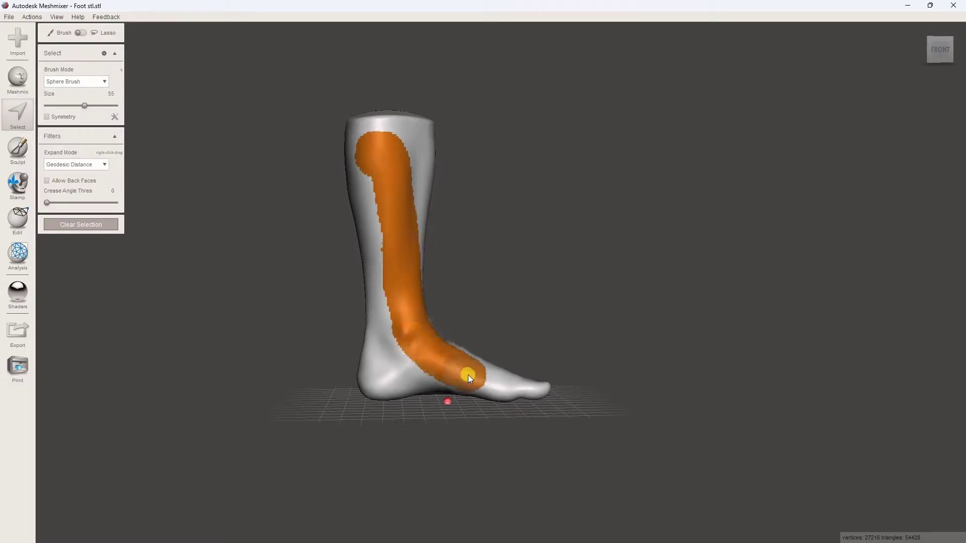
mouse_move(480, 385)
left_mouse_down()
mouse_move(408, 367)
mouse_move(391, 330)
left_mouse_up()
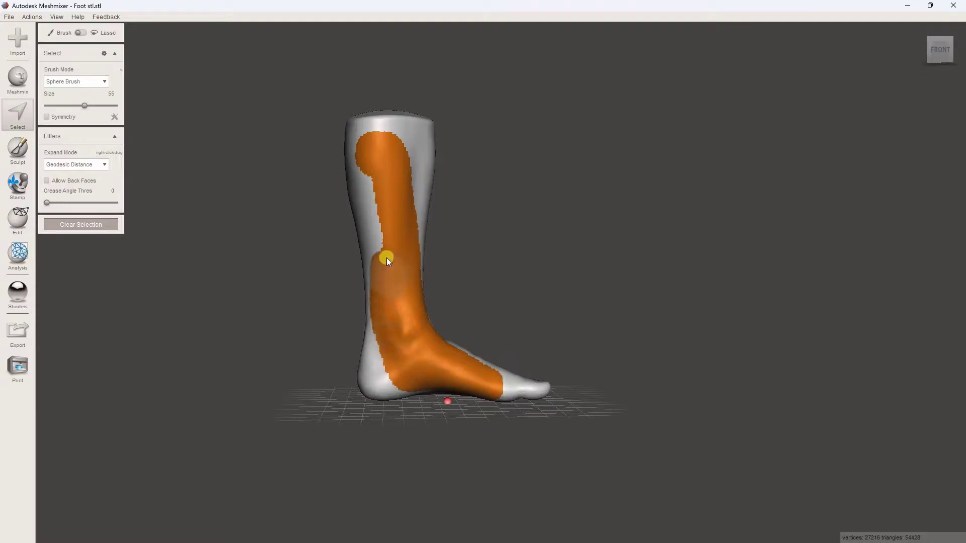
left_click_drag(386, 260, 377, 190)
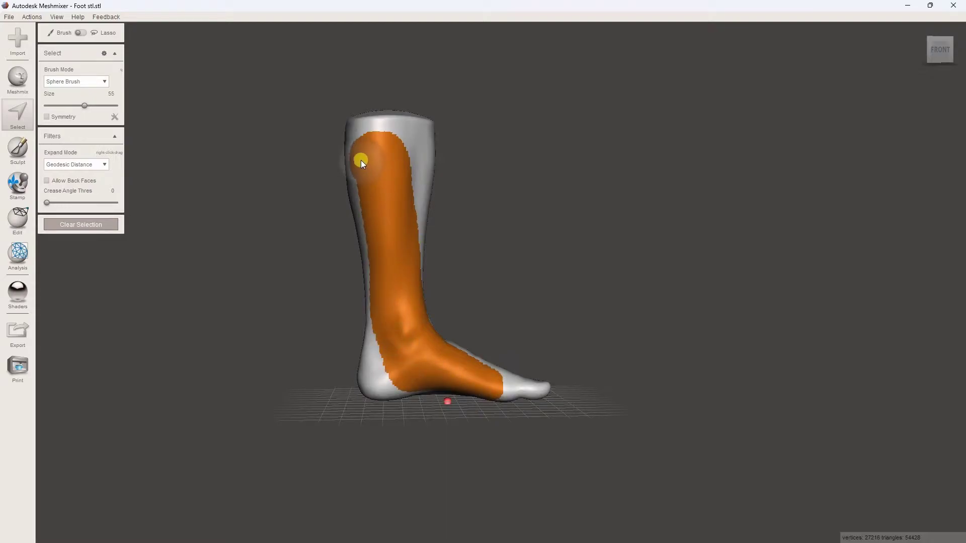
mouse_move(361, 160)
right_mouse_down()
mouse_move(485, 184)
mouse_move(605, 180)
mouse_move(672, 161)
right_mouse_up()
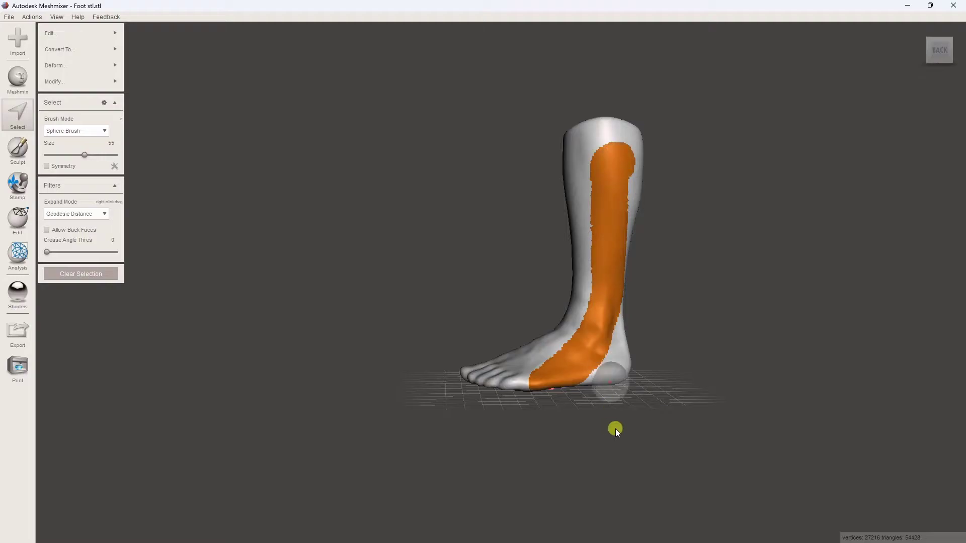
Step: Extend the selection over the back and side of the leg and along the sole to the heel
right_click_drag(616, 429, 508, 266)
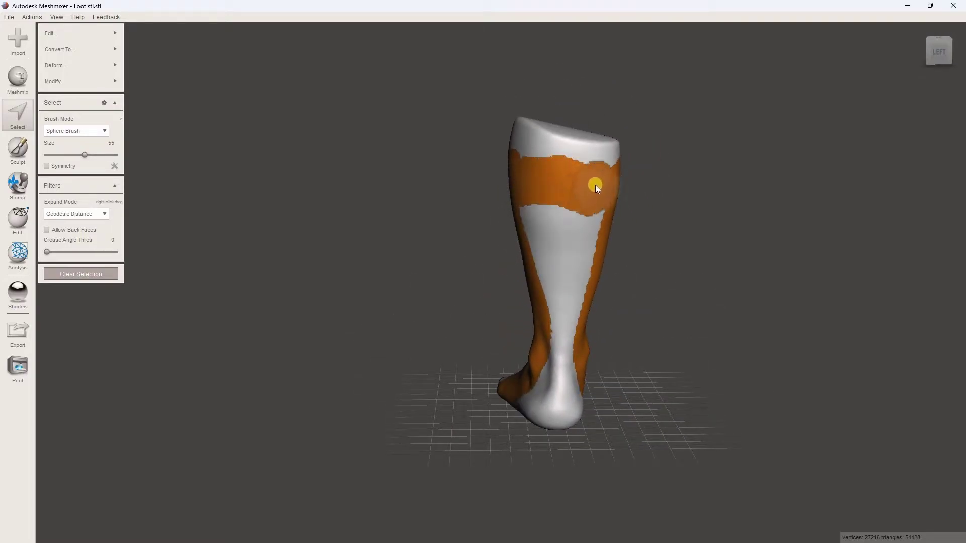
mouse_move(597, 185)
left_mouse_down()
mouse_move(611, 184)
mouse_move(514, 164)
left_mouse_up()
mouse_move(528, 204)
left_mouse_down()
mouse_move(546, 261)
mouse_move(547, 228)
mouse_move(586, 222)
mouse_move(555, 324)
left_mouse_up()
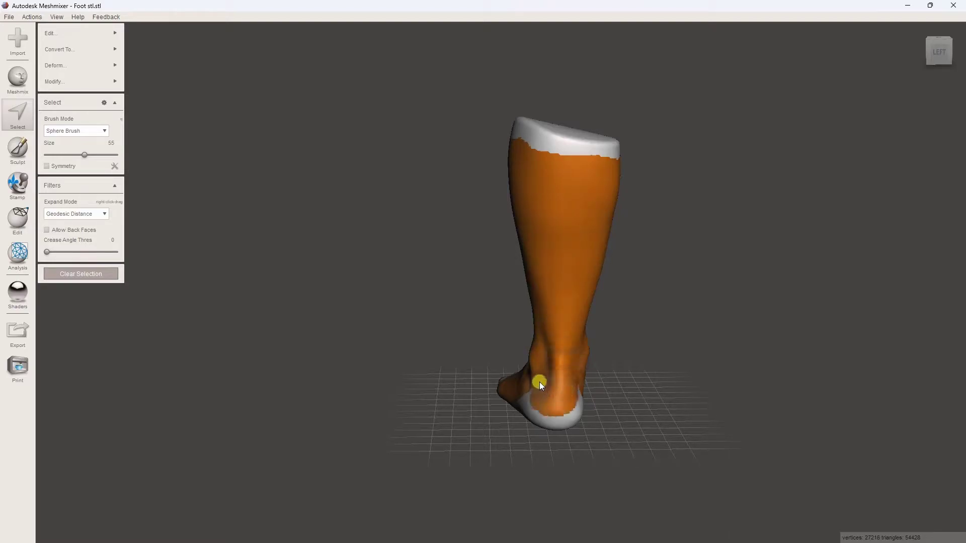
left_click_drag(532, 395, 613, 328, "alt")
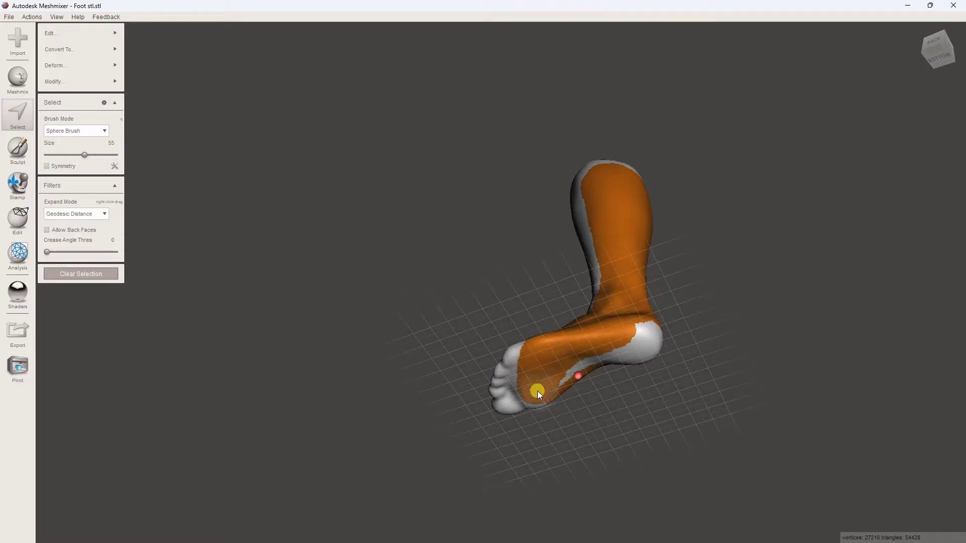
mouse_move(538, 391)
left_mouse_down()
mouse_move(640, 334)
mouse_move(651, 336)
mouse_move(643, 353)
mouse_move(594, 364)
mouse_move(572, 354)
mouse_move(582, 402)
mouse_move(670, 414)
mouse_move(547, 384)
left_mouse_up()
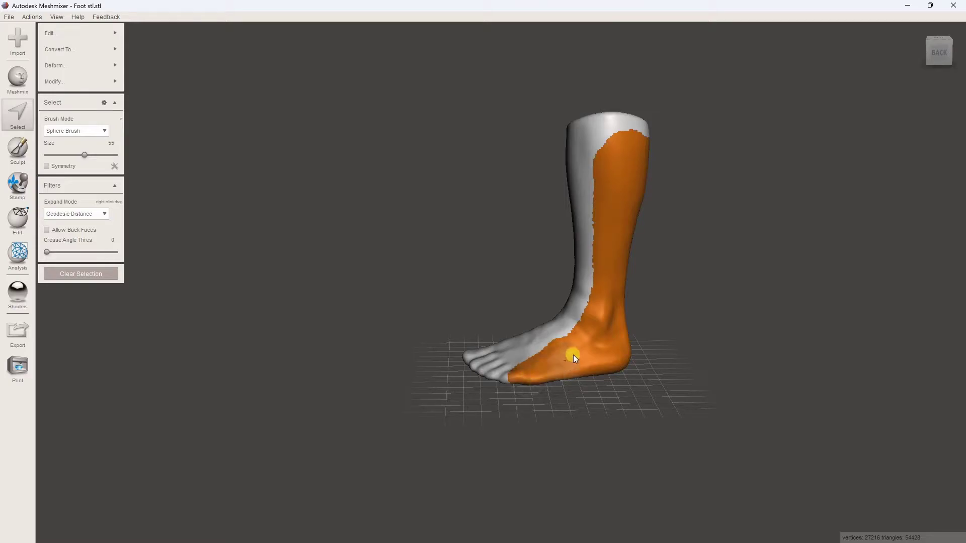
mouse_move(520, 392)
left_mouse_down("alt")
mouse_move(563, 247)
mouse_move(485, 351)
mouse_move(566, 352)
mouse_move(477, 309)
mouse_move(507, 396)
mouse_move(470, 403)
left_mouse_up("alt")
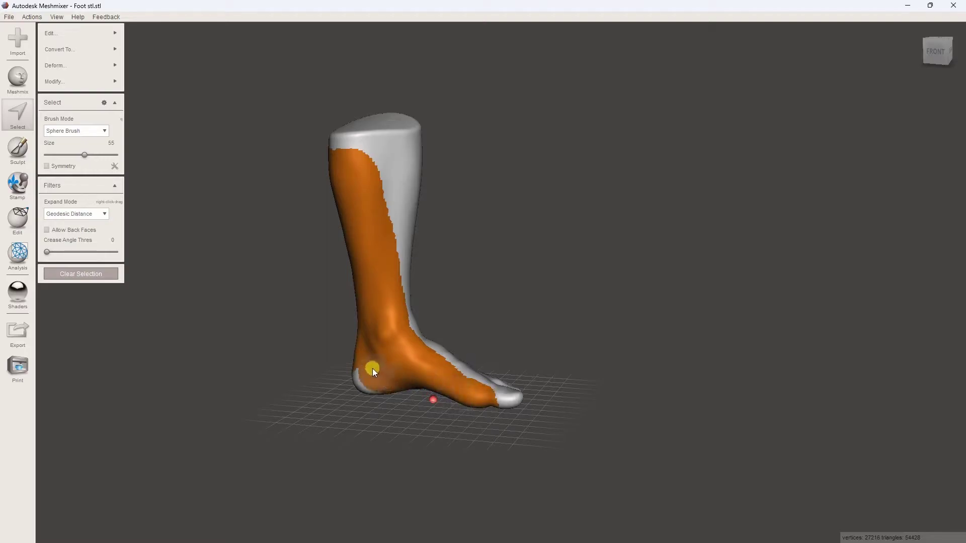
left_click_drag(373, 388, 459, 365, "alt")
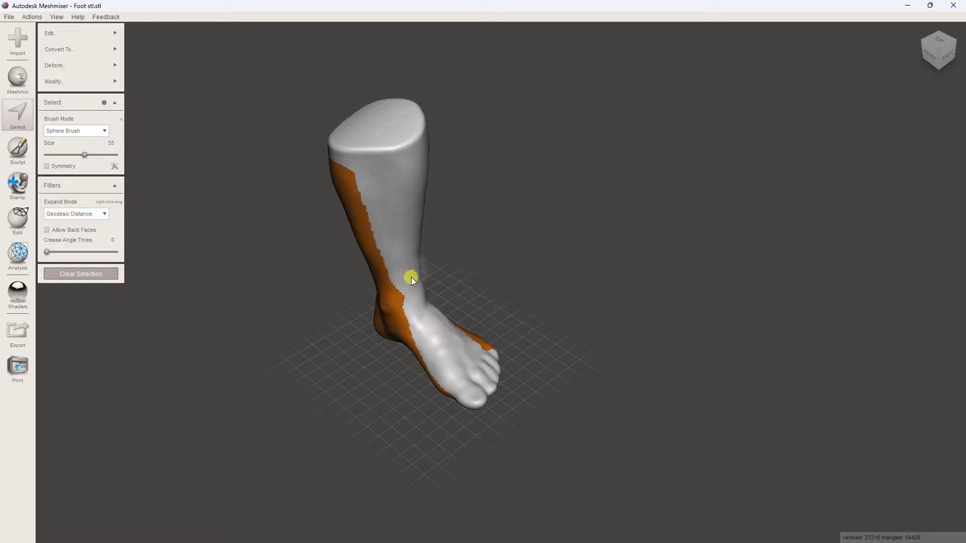
Step: Paint the ankle and heel into the selection, viewing the foot from the side and front
mouse_move(383, 436)
left_mouse_down("alt")
mouse_move(476, 345)
mouse_move(492, 403)
mouse_move(403, 298)
mouse_move(399, 252)
mouse_move(412, 339)
left_mouse_up("alt")
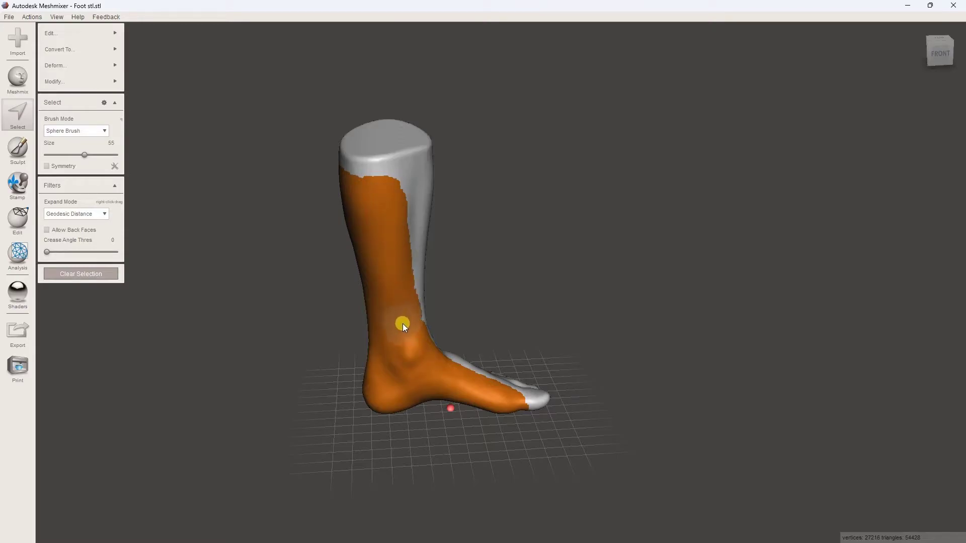
right_click_drag(355, 300, 183, 304)
right_click_drag(436, 331, 312, 323)
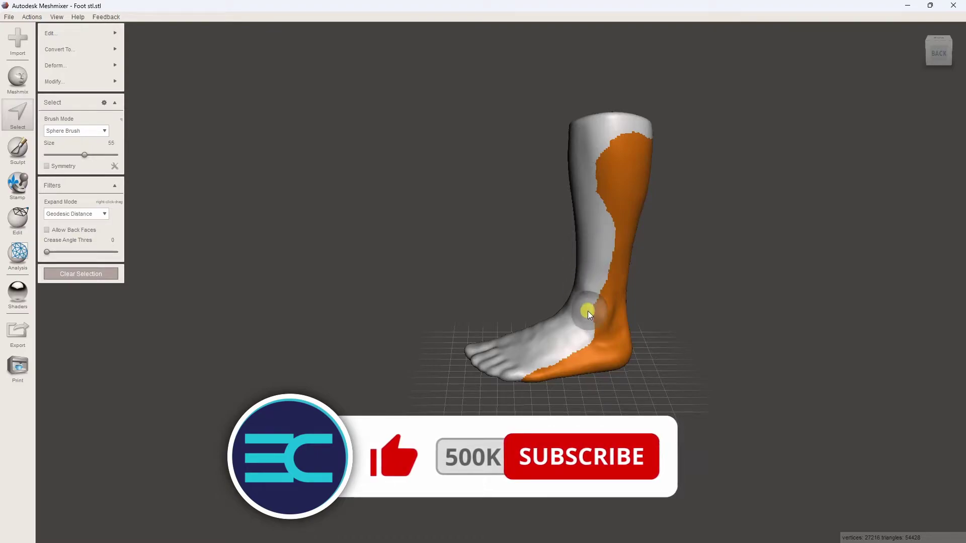
mouse_move(588, 312)
left_mouse_down()
mouse_move(546, 371)
mouse_move(552, 367)
left_mouse_up()
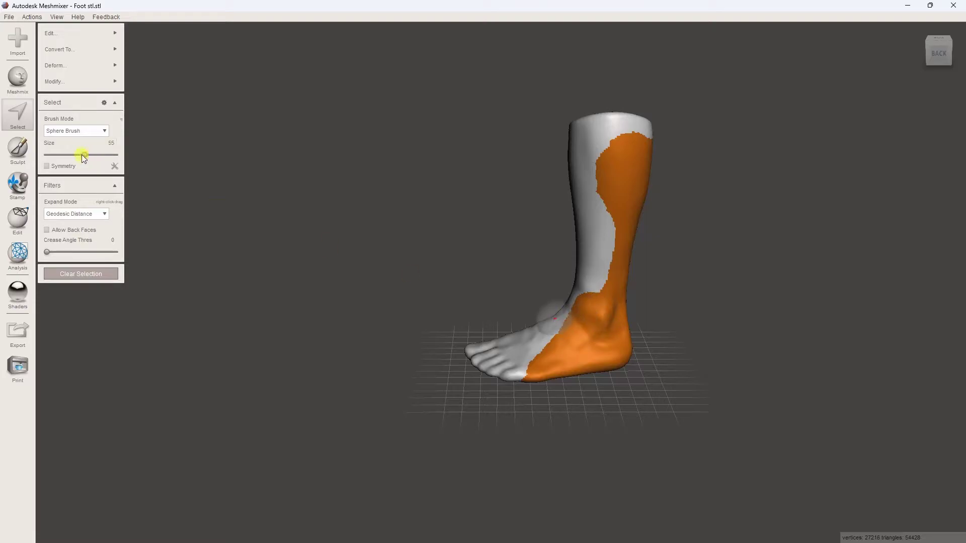
Step: With brush size 28, deselect a strip down the front of the shin, then restore size 36
mouse_move(83, 155)
left_mouse_down()
mouse_move(52, 155)
mouse_move(66, 155)
left_mouse_up()
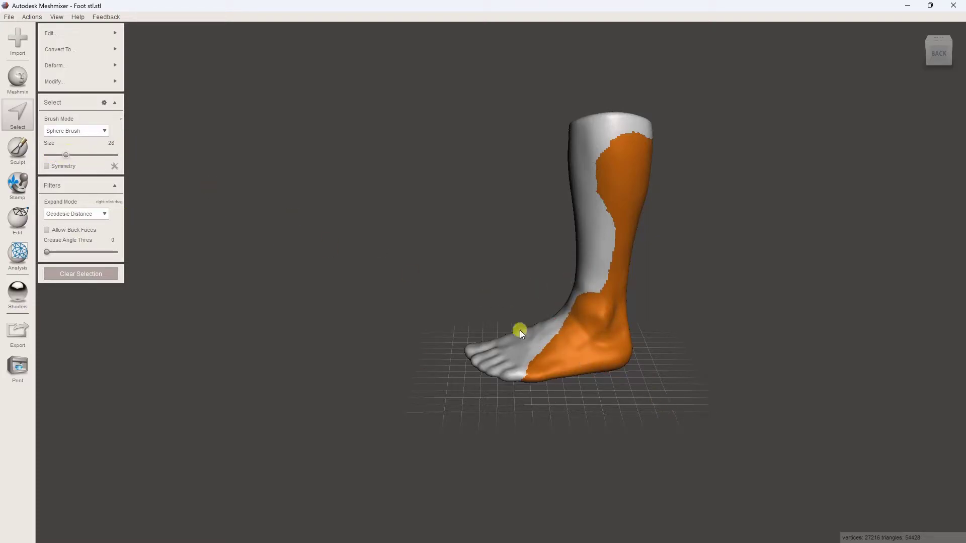
right_click_drag(520, 330, 529, 350)
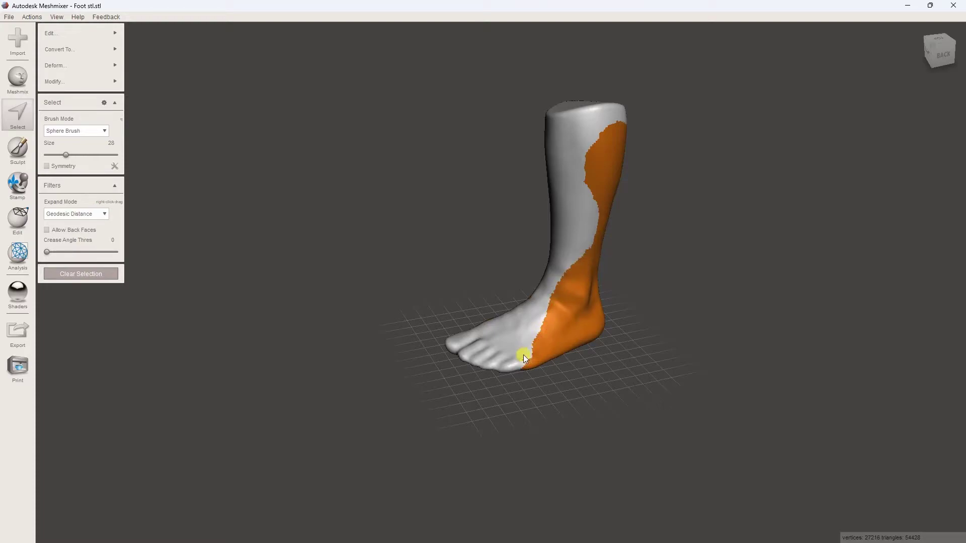
right_click_drag(541, 325, 470, 376)
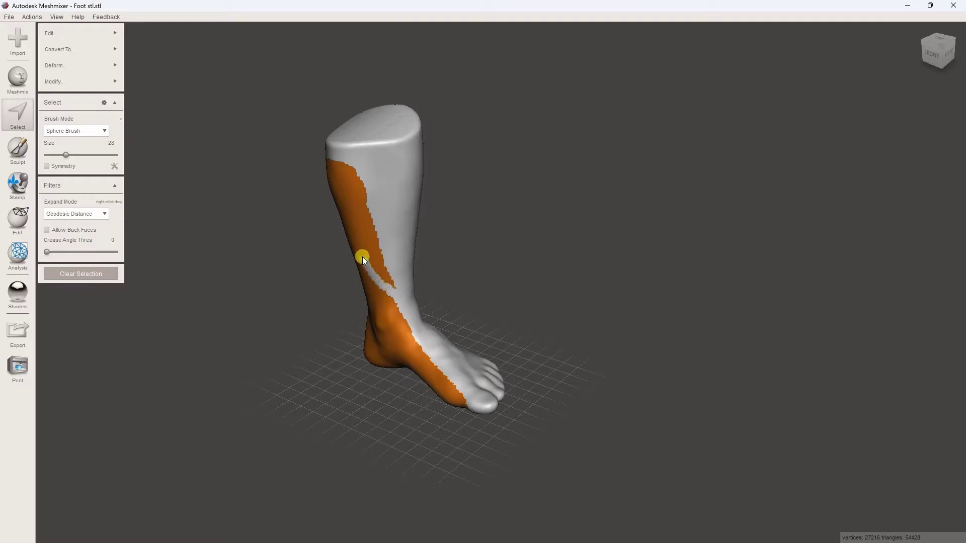
mouse_move(229, 319)
right_mouse_down()
mouse_move(351, 283)
mouse_move(296, 299)
right_mouse_up()
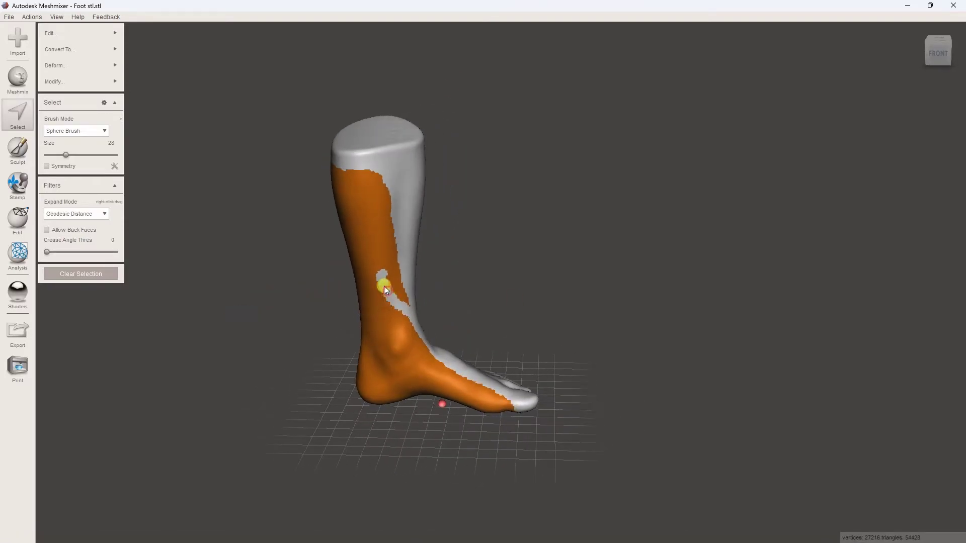
left_click_drag(392, 226, 379, 261, "ctrl")
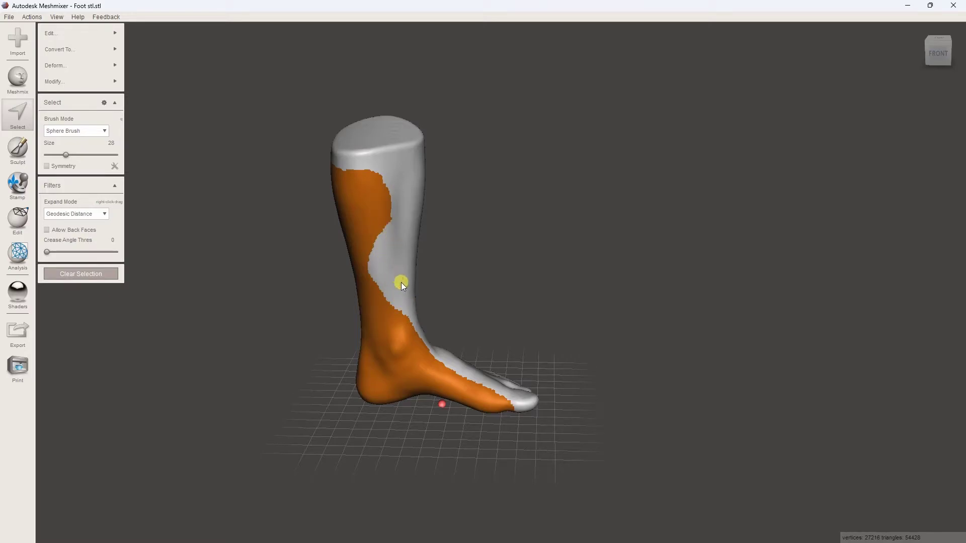
right_click_drag(400, 285, 228, 243)
Step: Apply Smooth Boundary to the selection with Smoothness set to 100
mouse_move(53, 33)
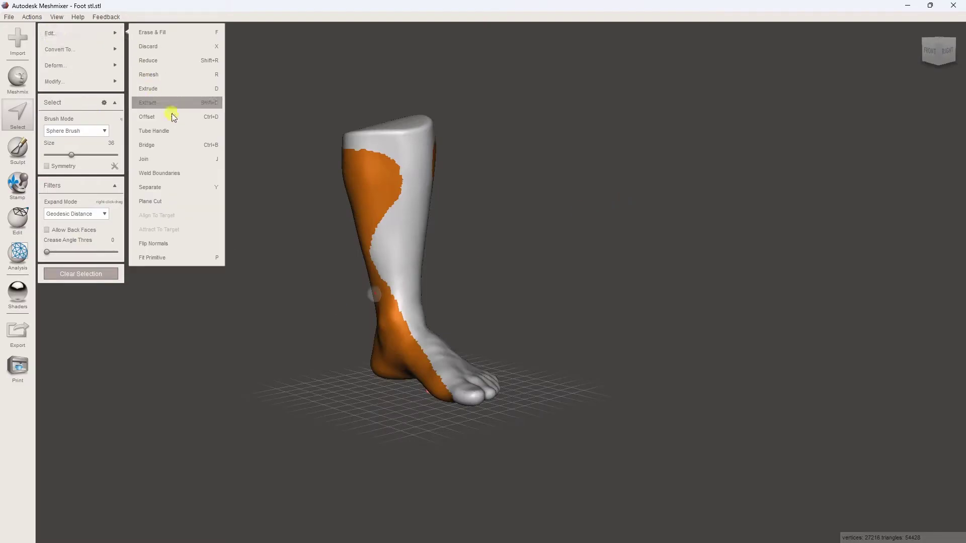
mouse_move(119, 81)
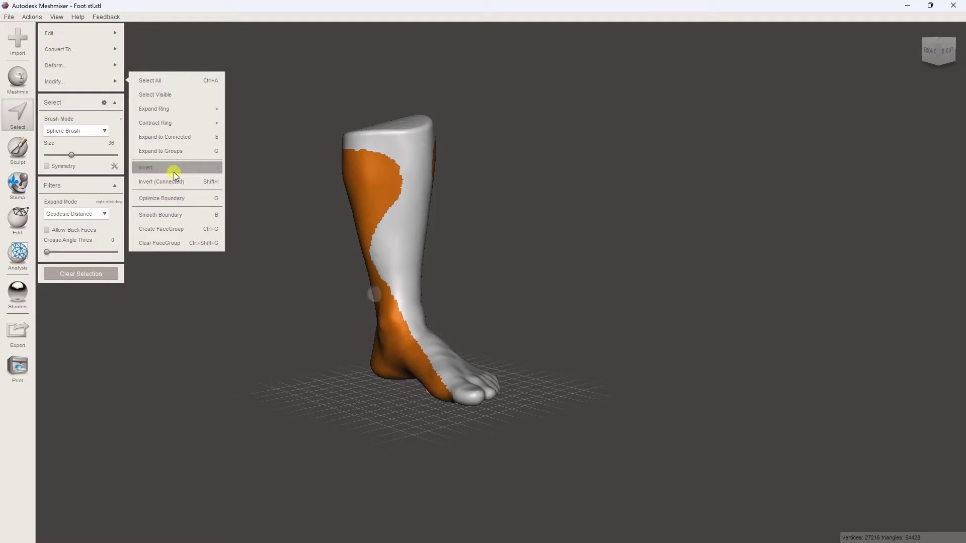
left_click(181, 217)
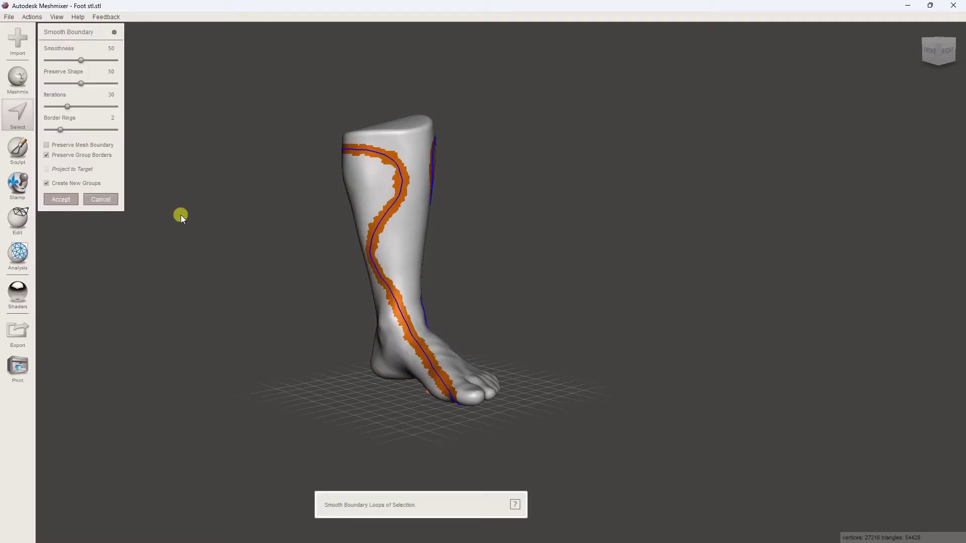
right_click_drag(409, 239, 433, 205)
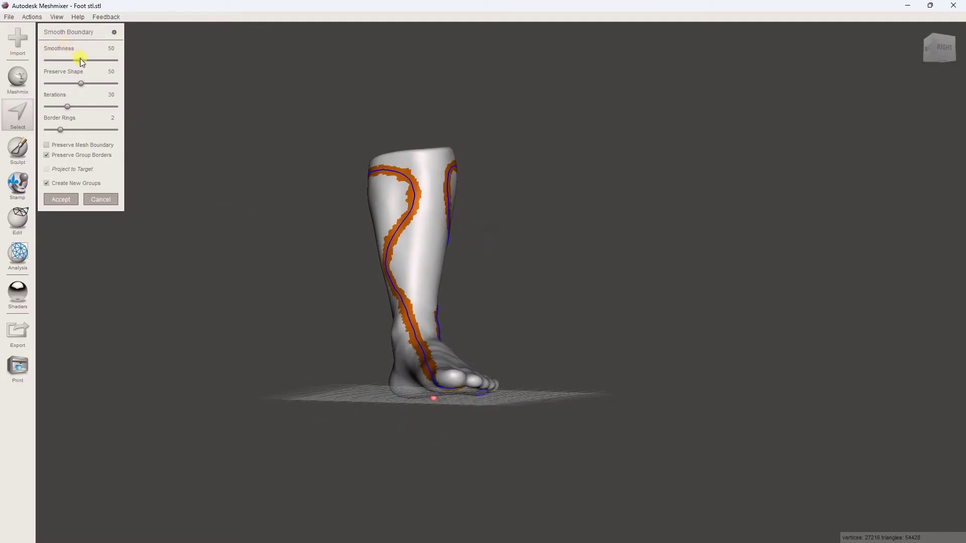
left_click_drag(80, 60, 131, 55)
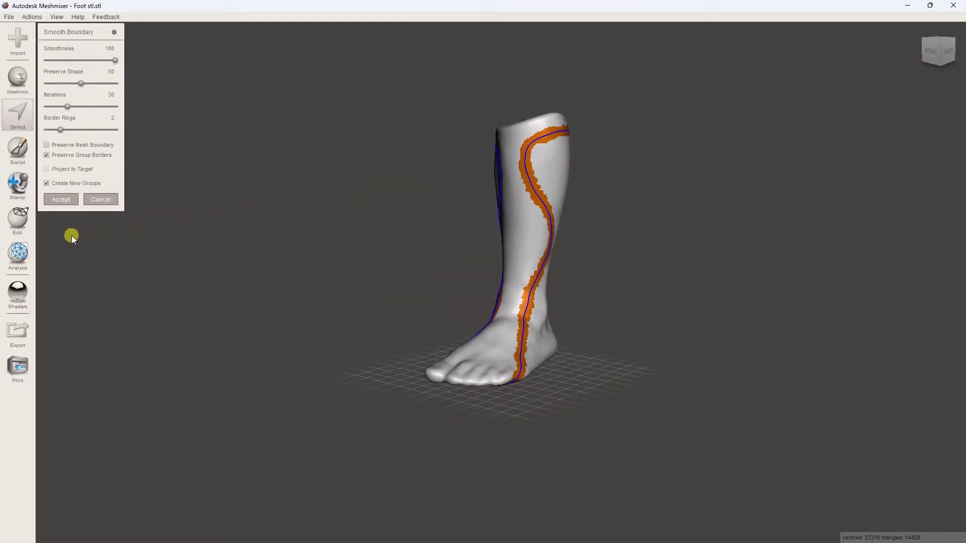
right_click_drag(132, 184, 248, 211)
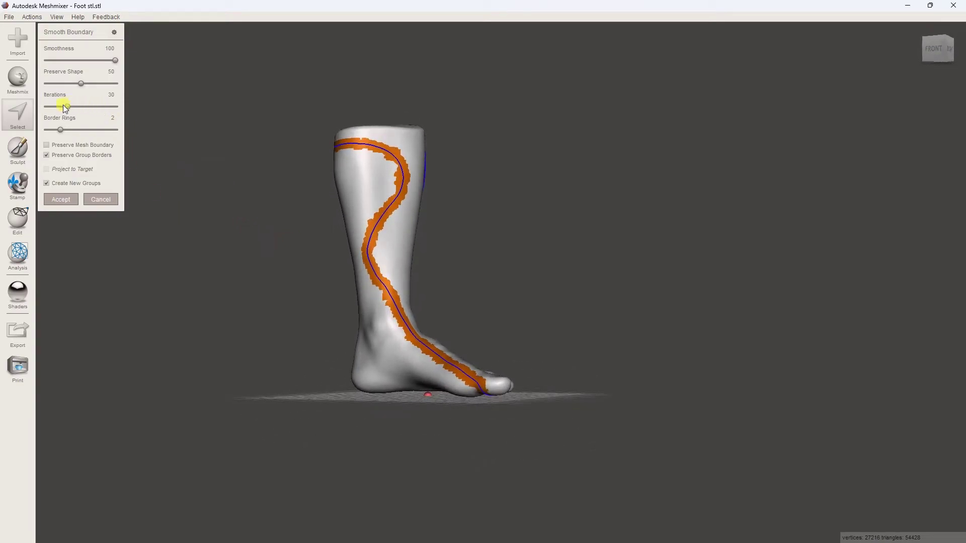
left_click(61, 200)
Step: Extrude the selection 4 mm offset, Harden 100, Normal direction, and accept
right_click_drag(495, 280, 336, 267)
mouse_move(69, 35)
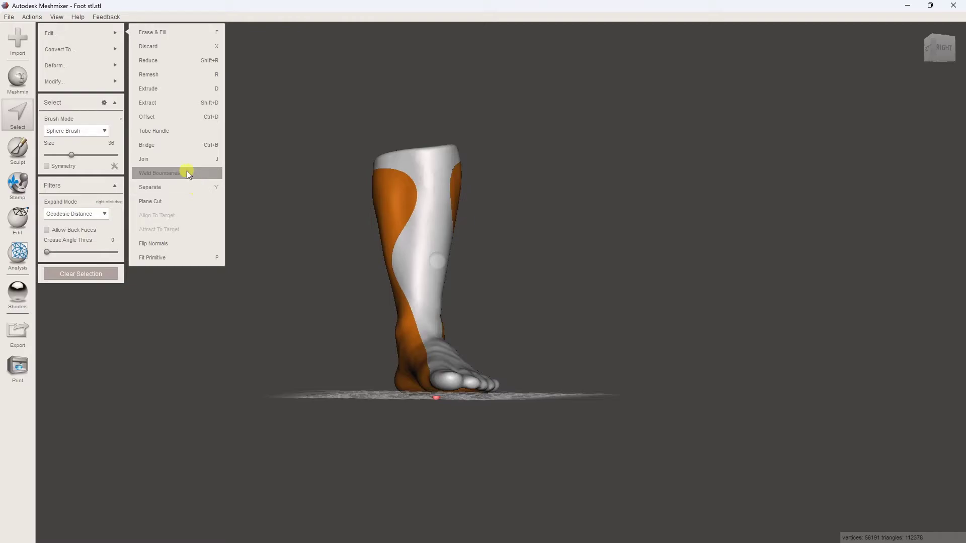
left_click(170, 90)
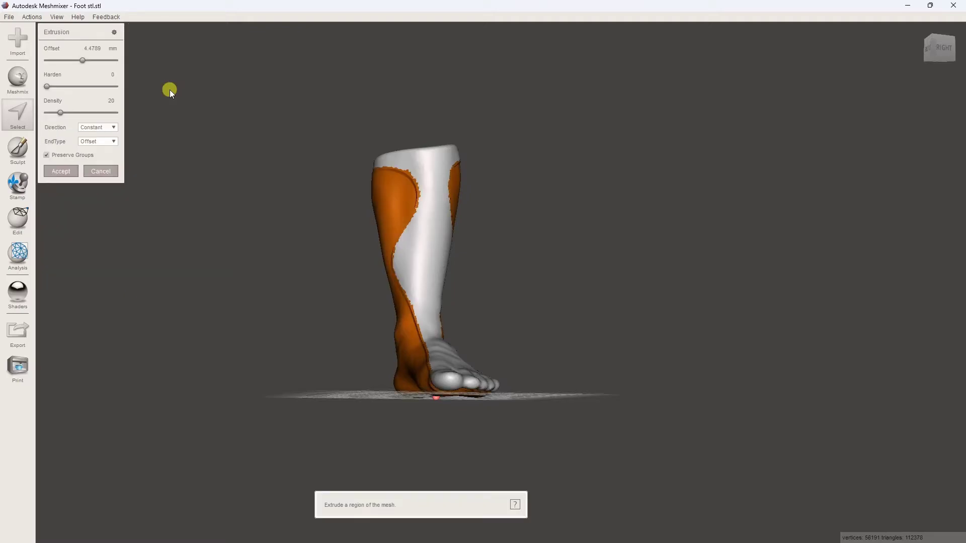
left_click(93, 49)
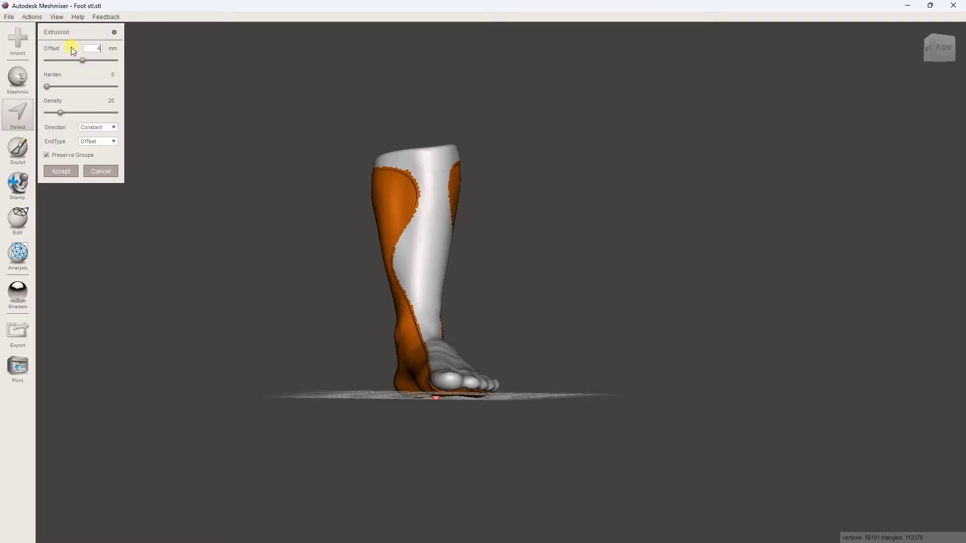
left_click_drag(46, 87, 115, 88)
left_click(116, 87)
left_click(98, 127)
left_click(99, 137)
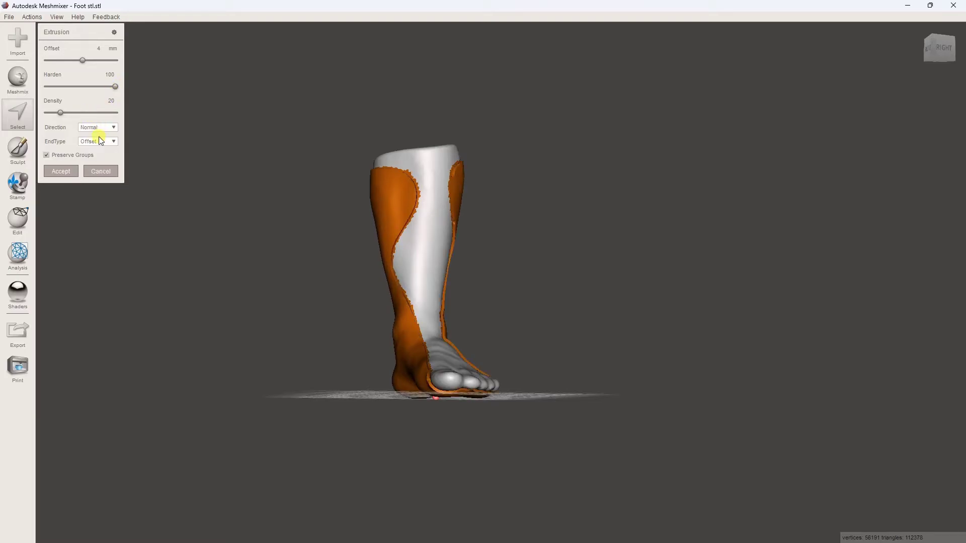
right_click_drag(212, 159, 306, 198)
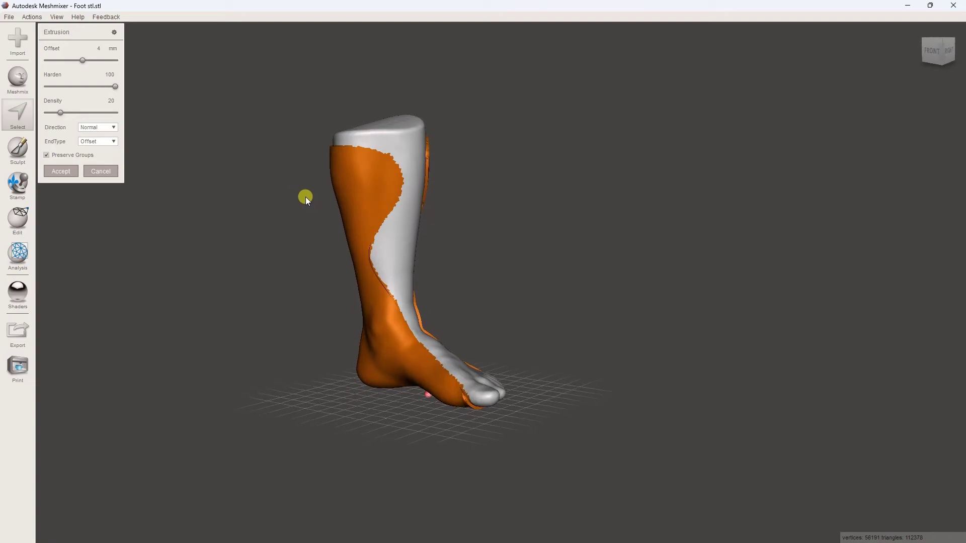
left_click(60, 172)
Step: Separate the extruded region into its own part via Edit > Separate
right_click_drag(542, 309, 572, 291)
mouse_move(93, 58)
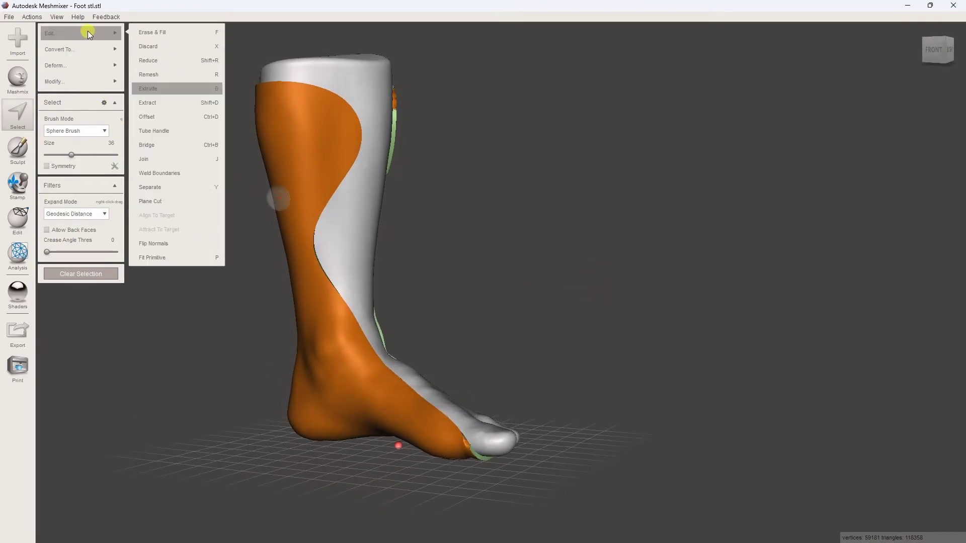
mouse_move(92, 84)
left_click(164, 187)
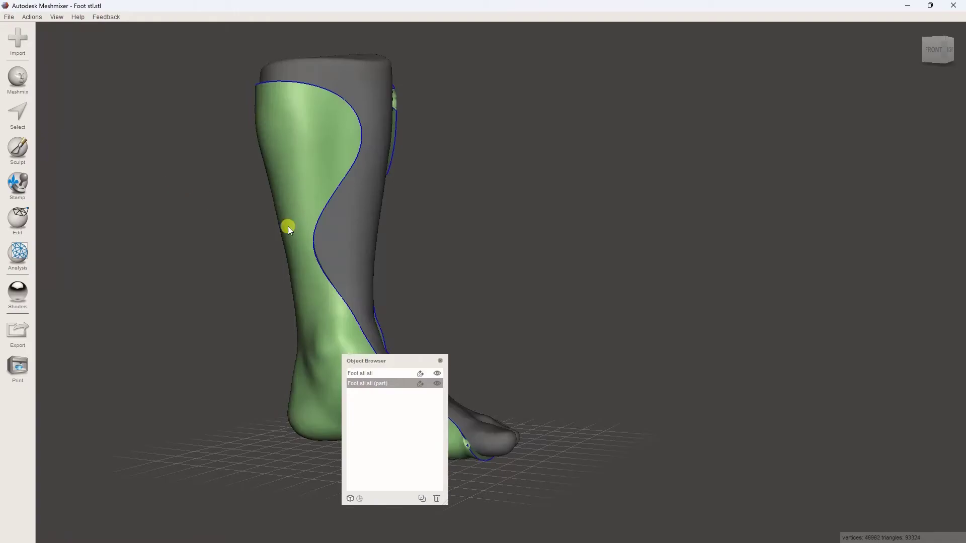
Step: Hide the original Foot stl.stl mesh in the Object Browser, leaving only the separated shell
left_click_drag(378, 361, 676, 137)
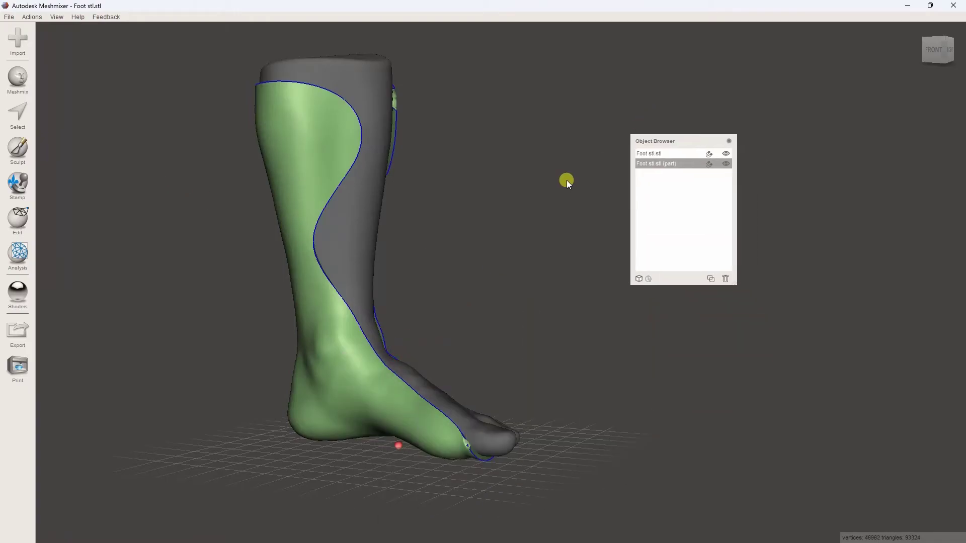
right_click_drag(456, 243, 428, 284)
left_click(690, 153)
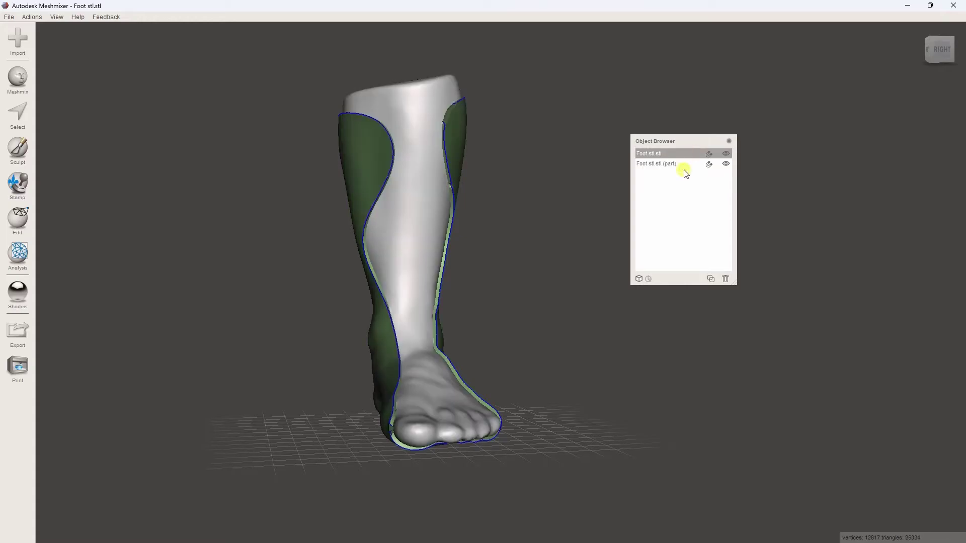
left_click(689, 165)
left_click(726, 153)
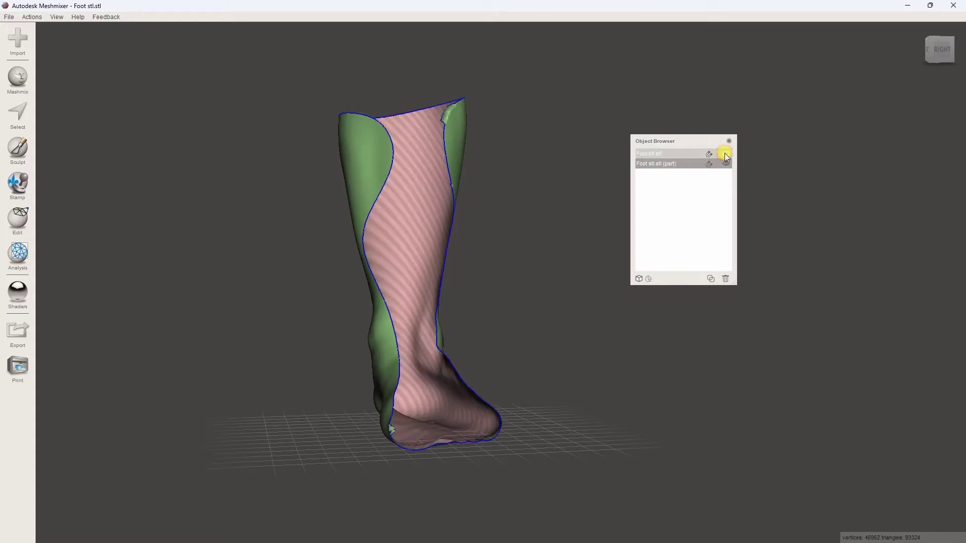
right_click_drag(573, 219, 17, 142)
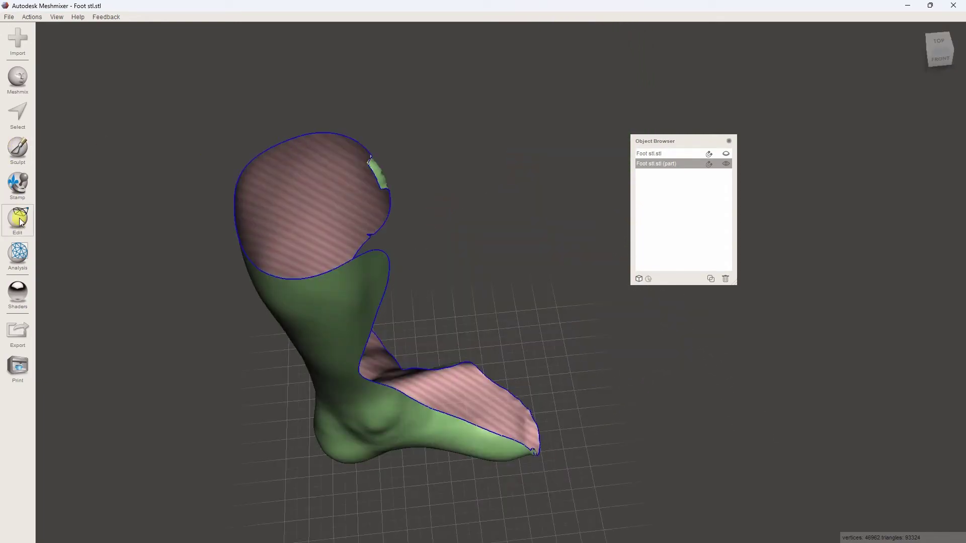
left_click(17, 154)
left_click(61, 53)
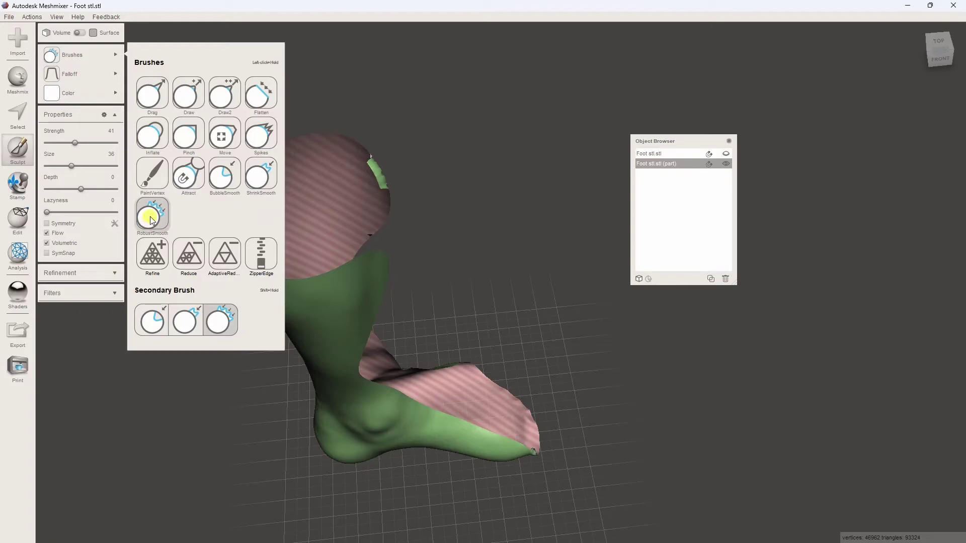
Step: Smooth the shell's rough rims with the RobustSmooth brush from several angles
left_click(150, 218)
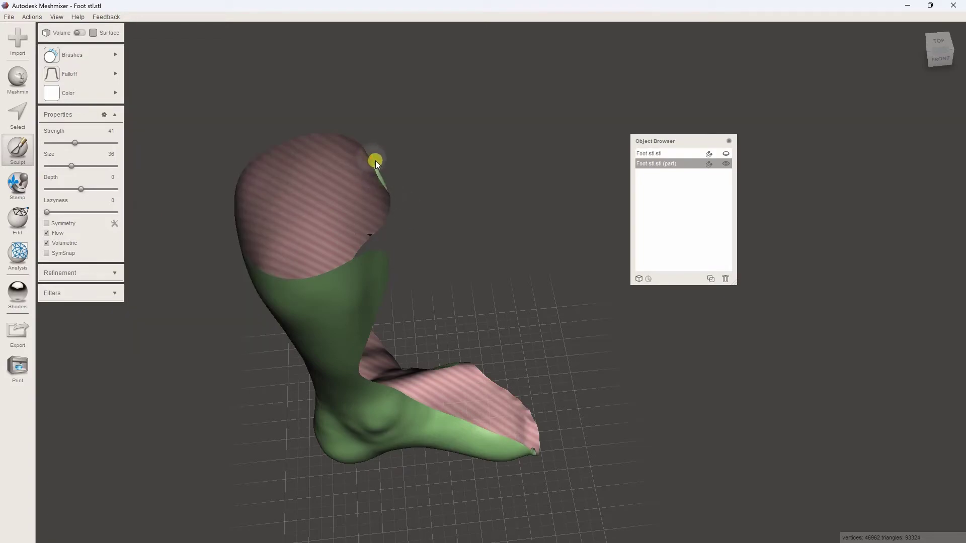
right_click_drag(391, 178, 369, 218)
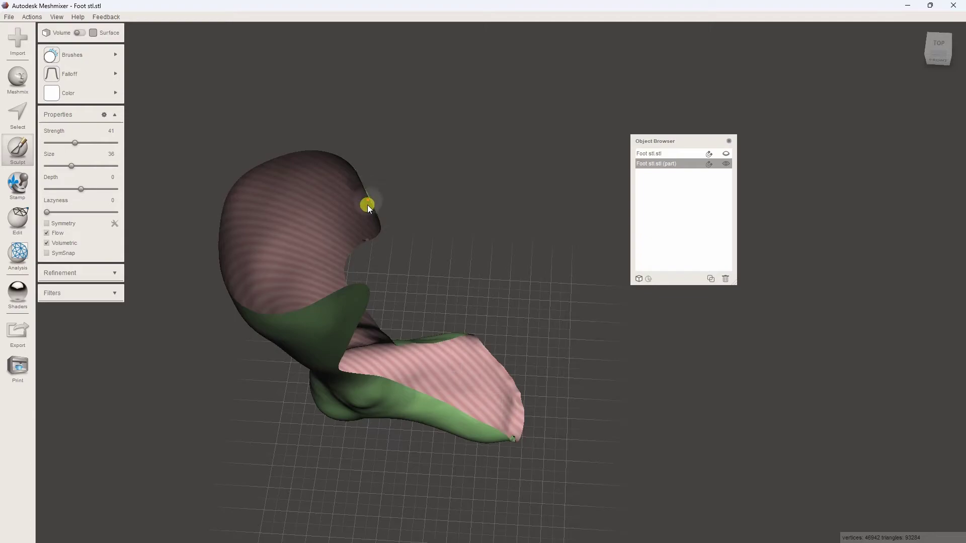
right_click_drag(415, 221, 458, 183)
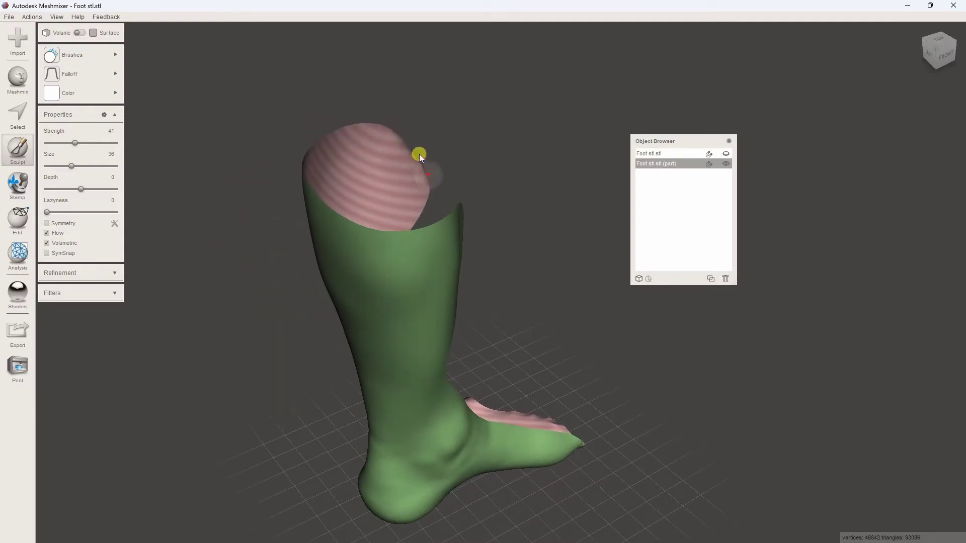
right_click_drag(399, 148, 492, 409)
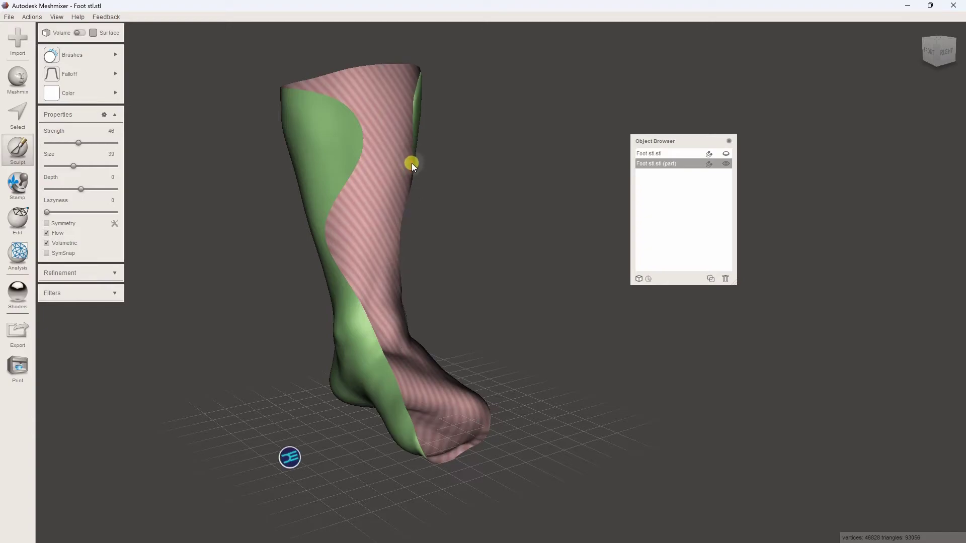
right_click_drag(458, 203, 382, 216)
Step: Set up an extrusion of the selected shell: 4 mm offset, Harden 100, Normal direction
left_click(14, 114)
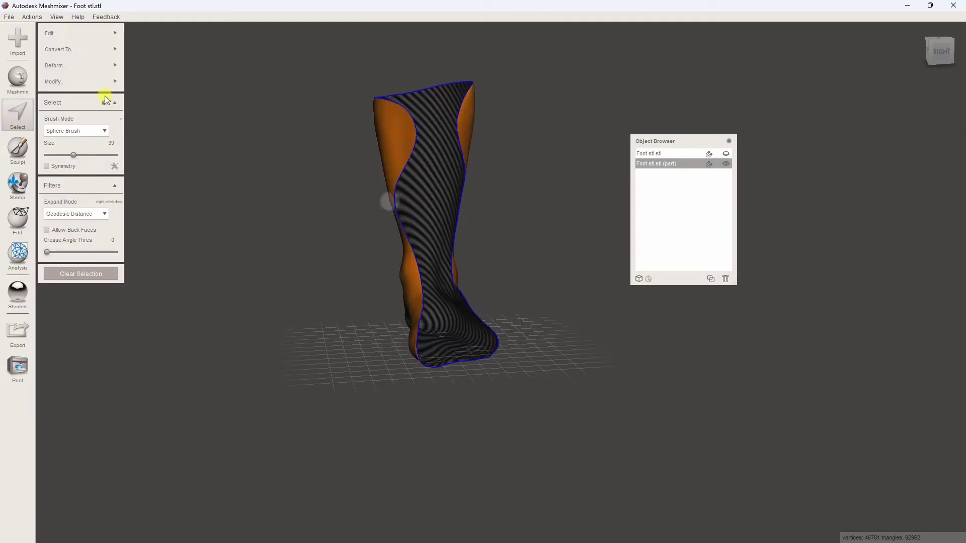
mouse_move(103, 32)
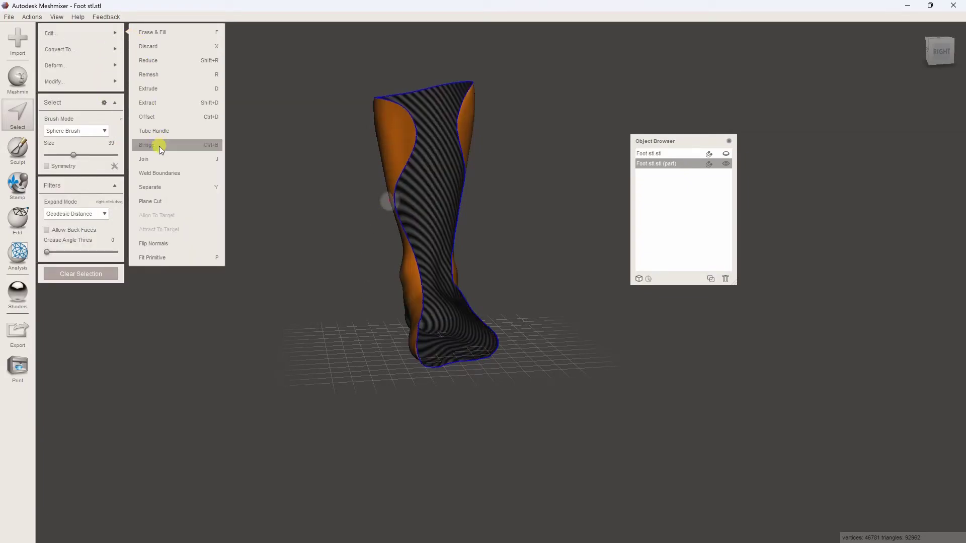
left_click(165, 89)
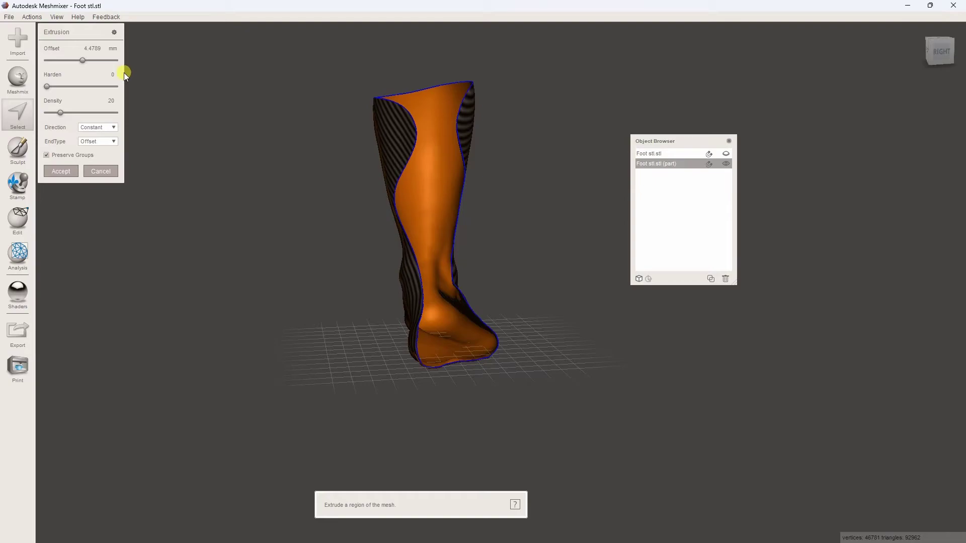
left_click_drag(100, 48, 83, 46)
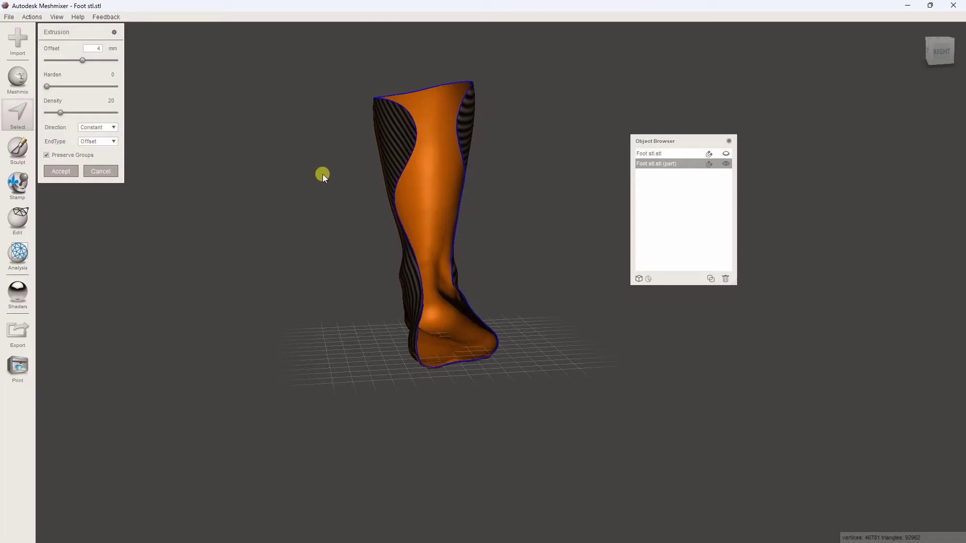
right_click_drag(311, 176, 282, 203)
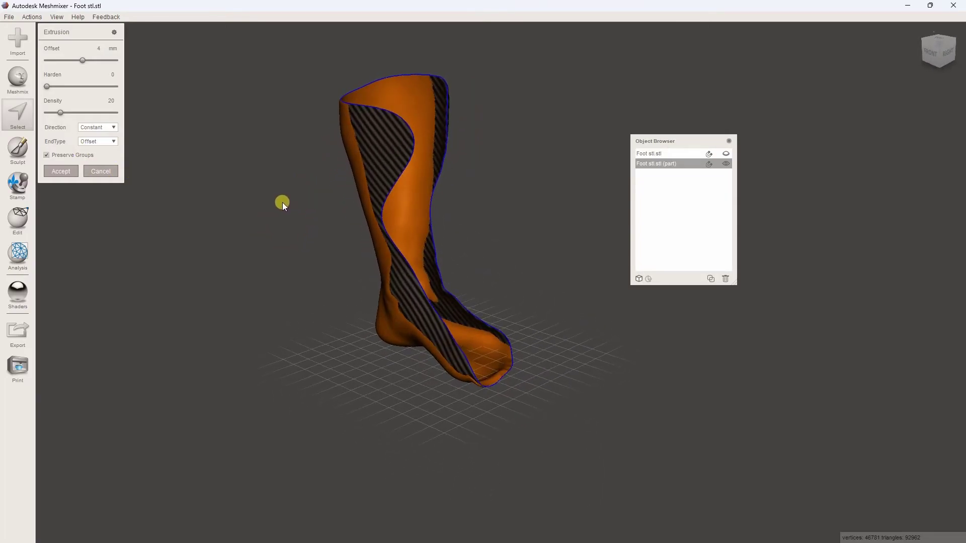
left_click(115, 87)
left_click(106, 129)
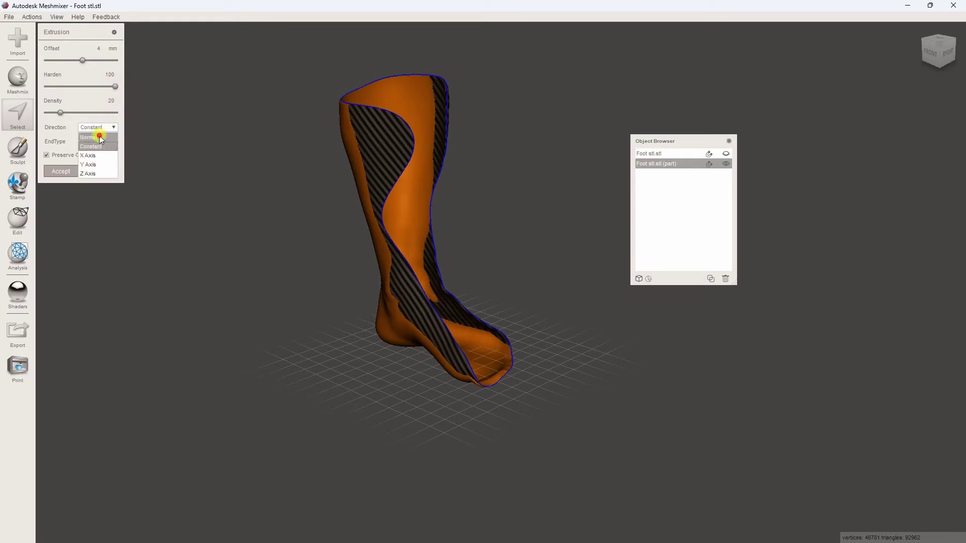
left_click(99, 137)
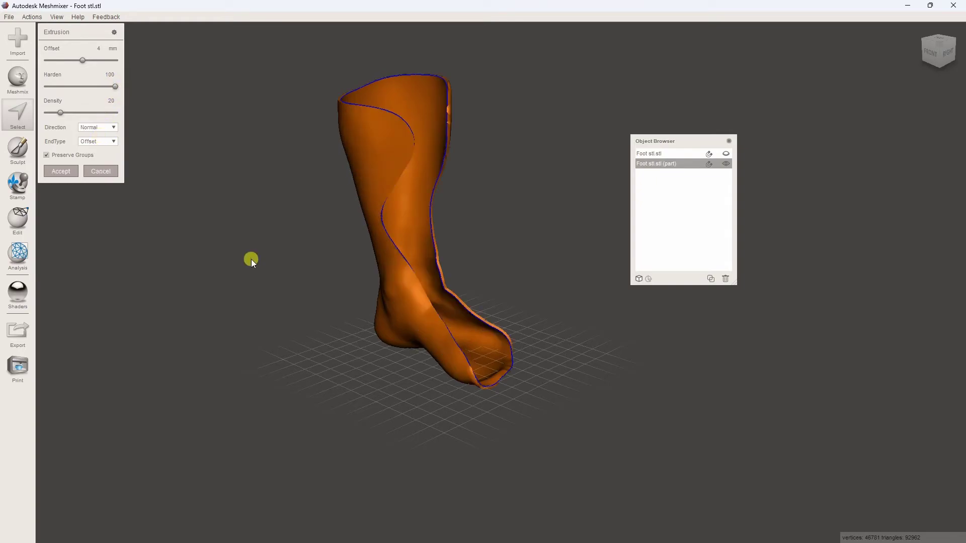
right_click_drag(252, 258, 508, 204)
Step: Accept the shell extrusion and return to face selection with the shell facing front
key("Return")
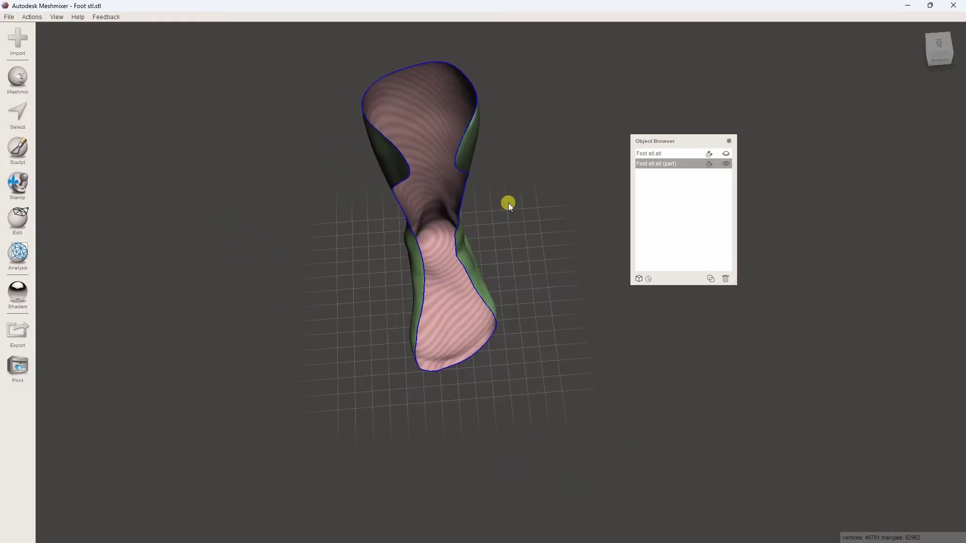
left_click(22, 120)
right_click_drag(492, 134, 464, 116)
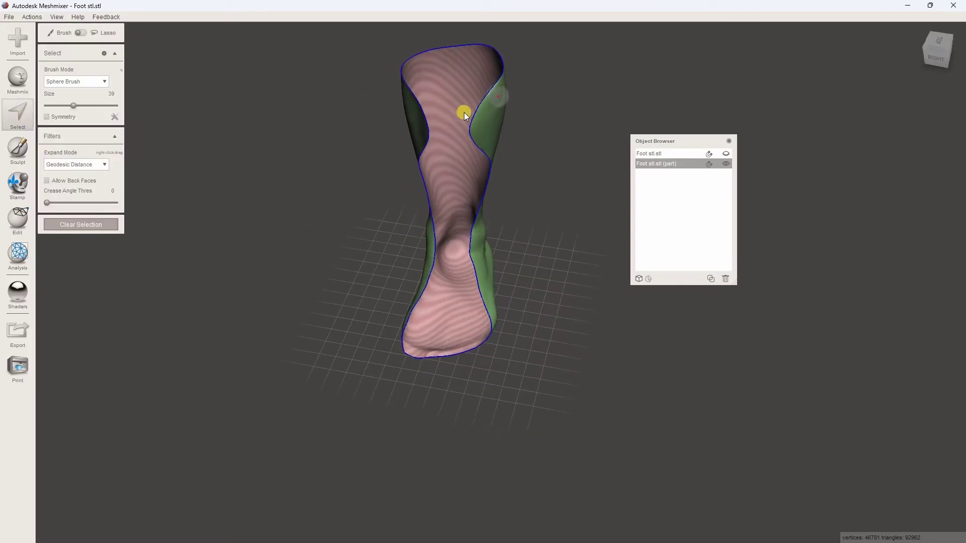
left_click(496, 86)
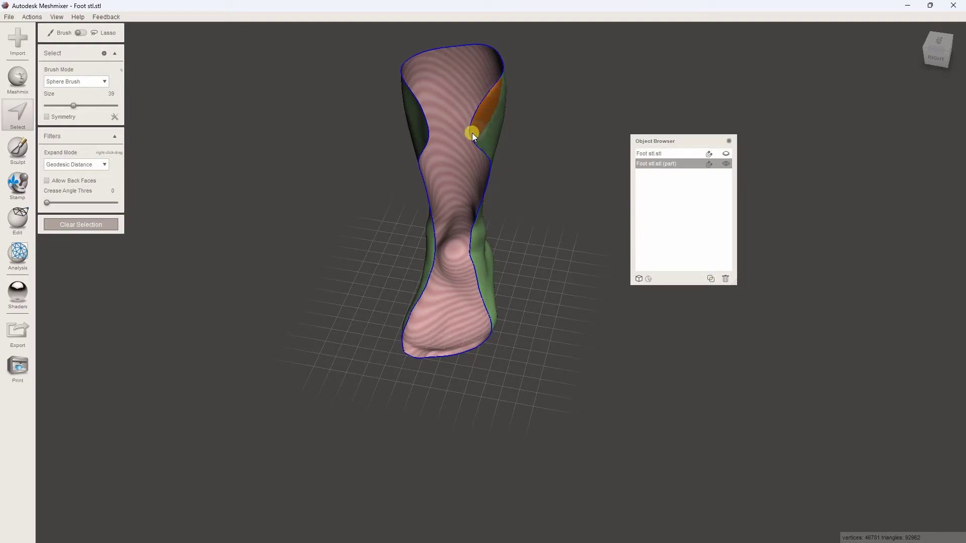
Step: Replace the selected patch using Erase & Fill with the Flat Minimal fill type
mouse_move(90, 32)
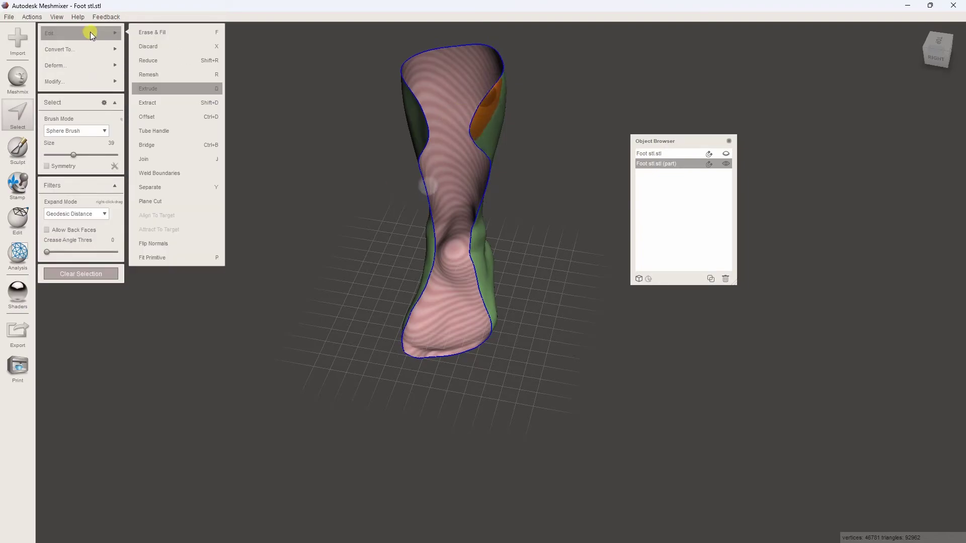
left_click(167, 31)
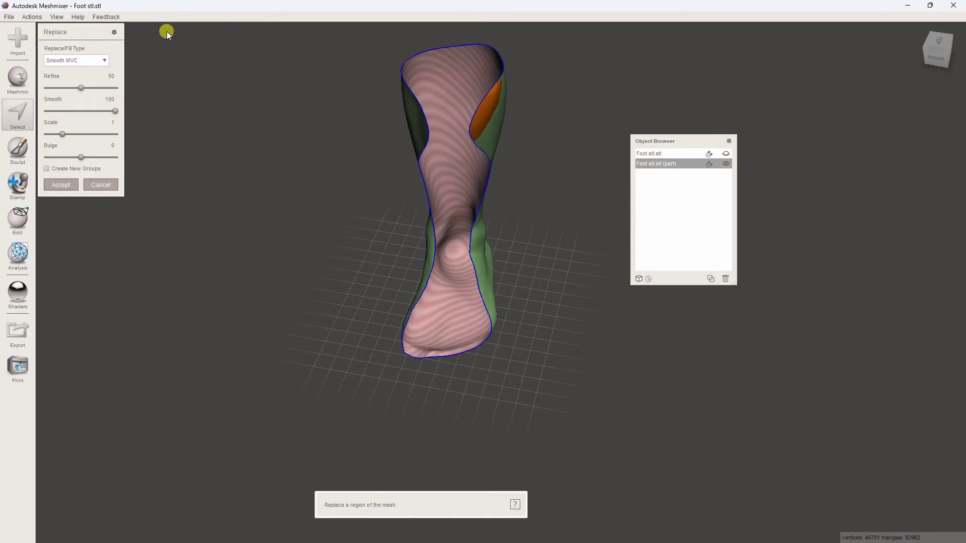
left_click(92, 60)
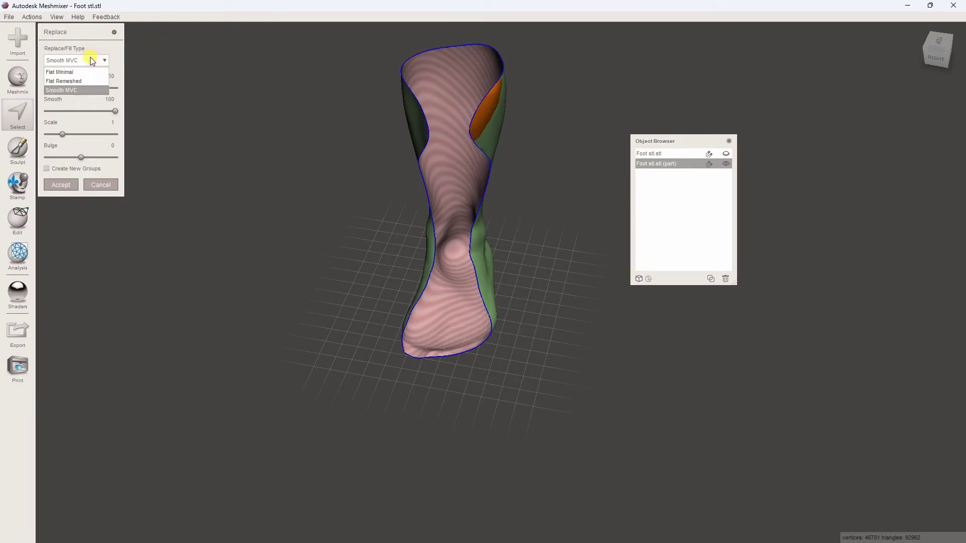
left_click(68, 72)
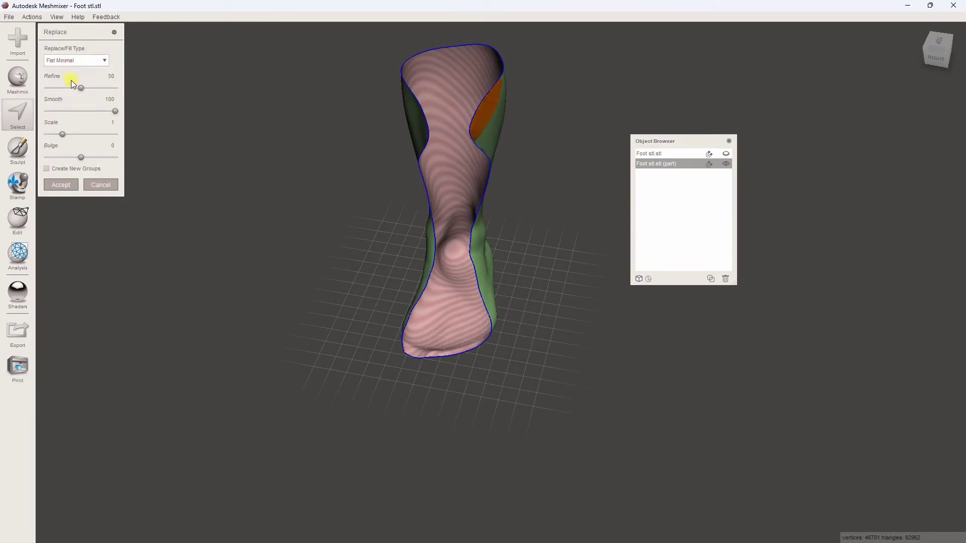
left_click(61, 184)
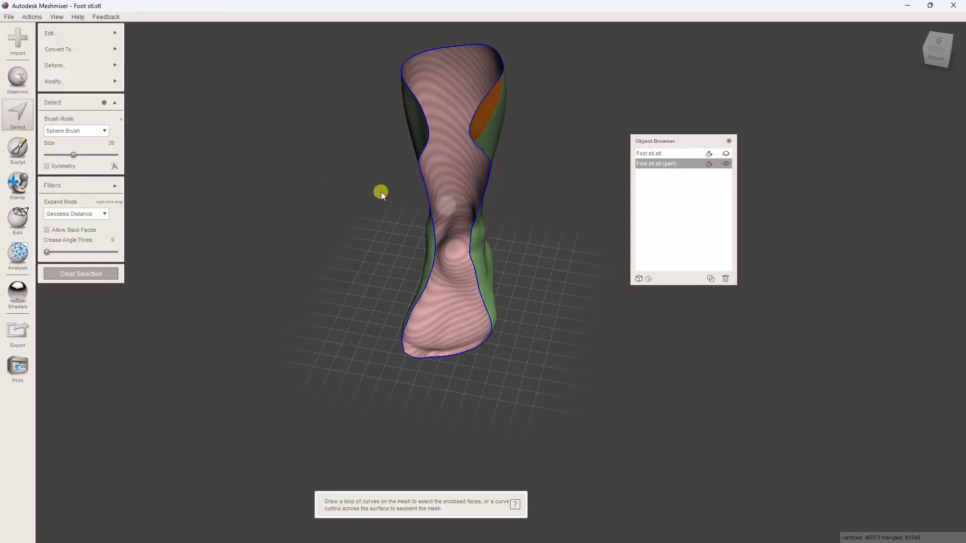
Step: Select the side region of the shell from a right-side view
right_click_drag(457, 185, 234, 239)
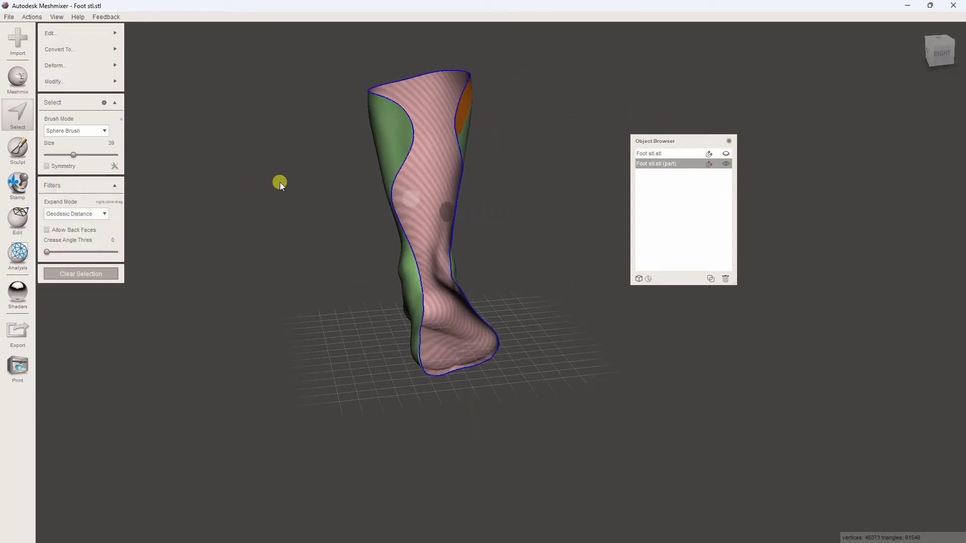
right_click_drag(292, 174, 202, 189)
double_click(387, 141)
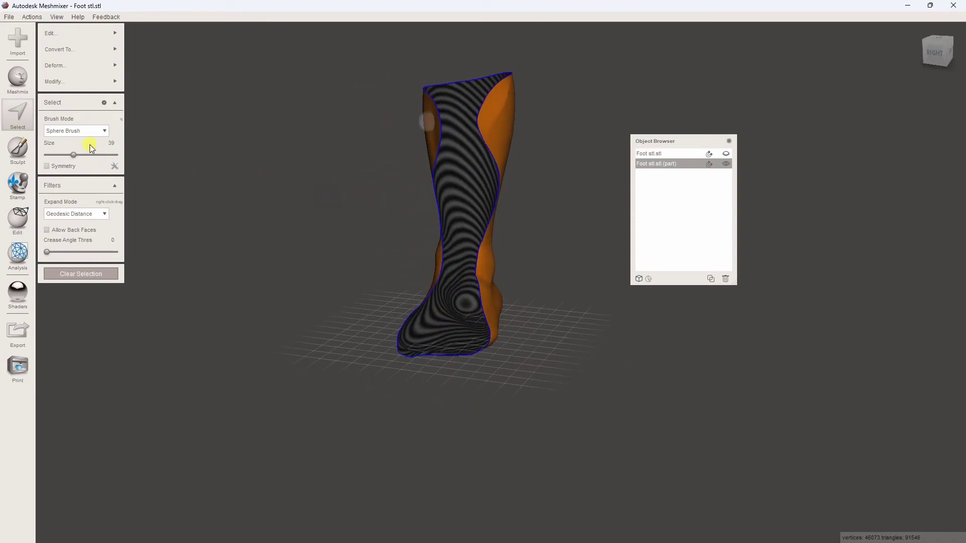
mouse_move(108, 33)
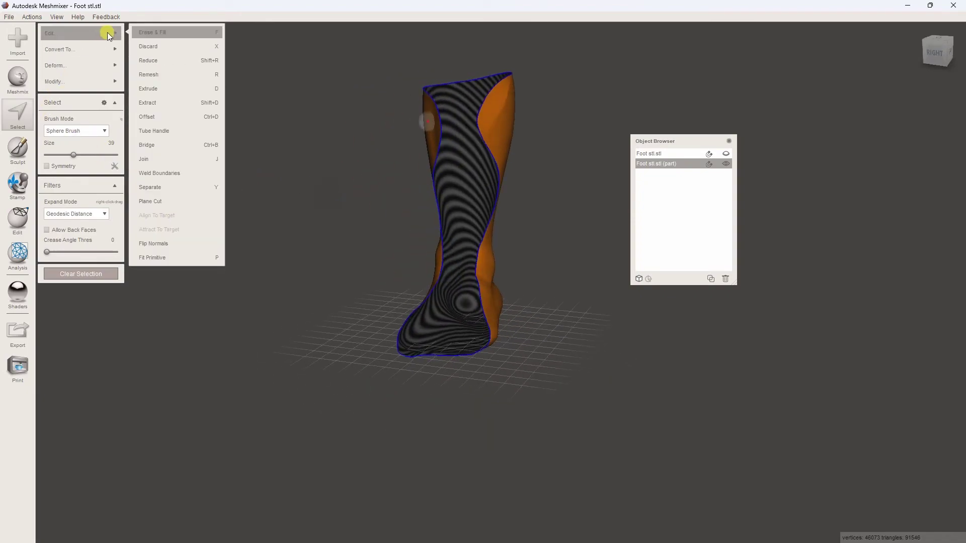
Step: Extrude the selected shell region 4 mm along its normals with hardness 100, then accept
left_click(170, 89)
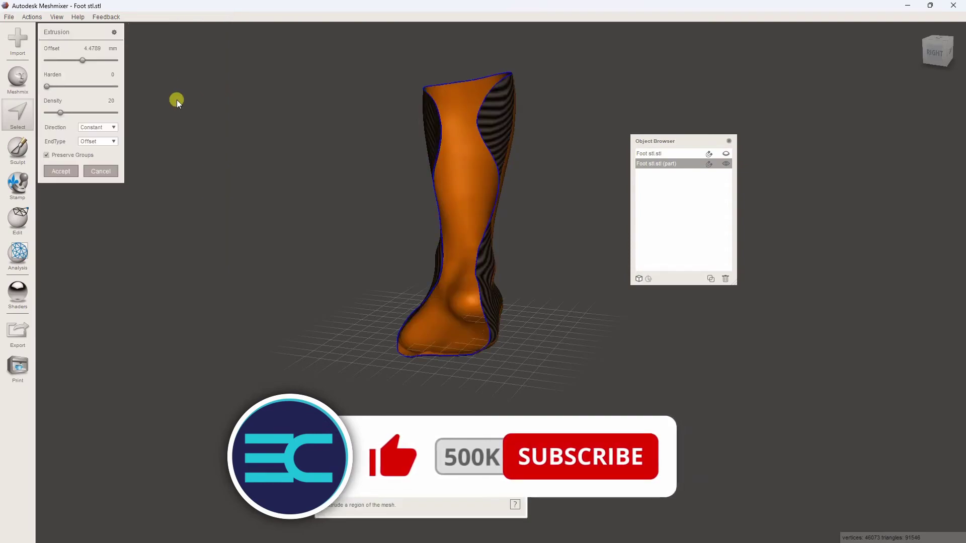
left_click(98, 48)
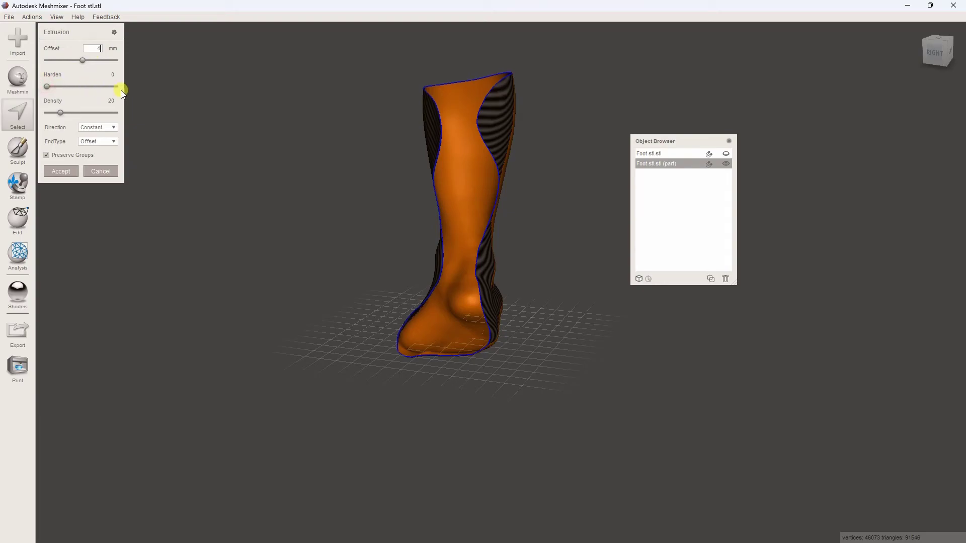
key("Return")
left_click(116, 87)
left_click(97, 127)
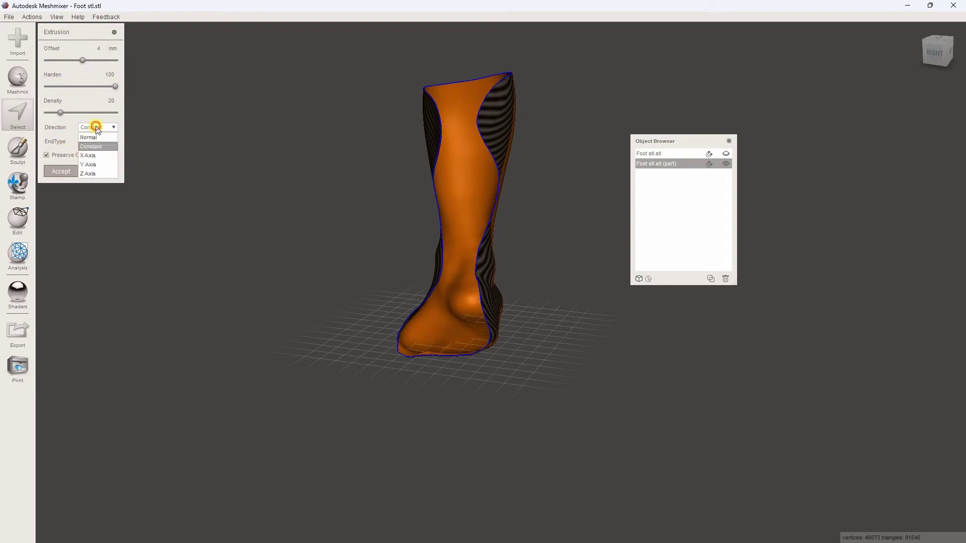
left_click(93, 140)
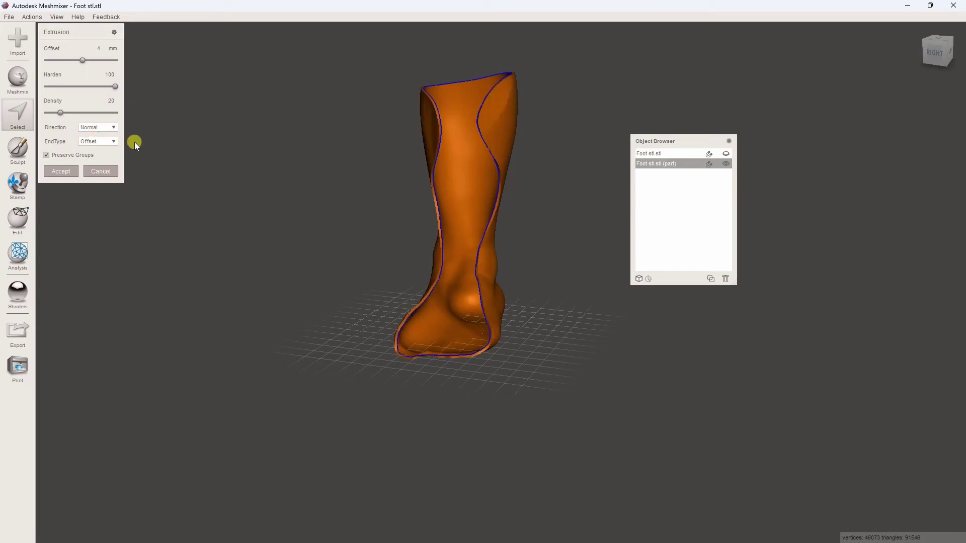
right_click_drag(135, 142, 247, 146)
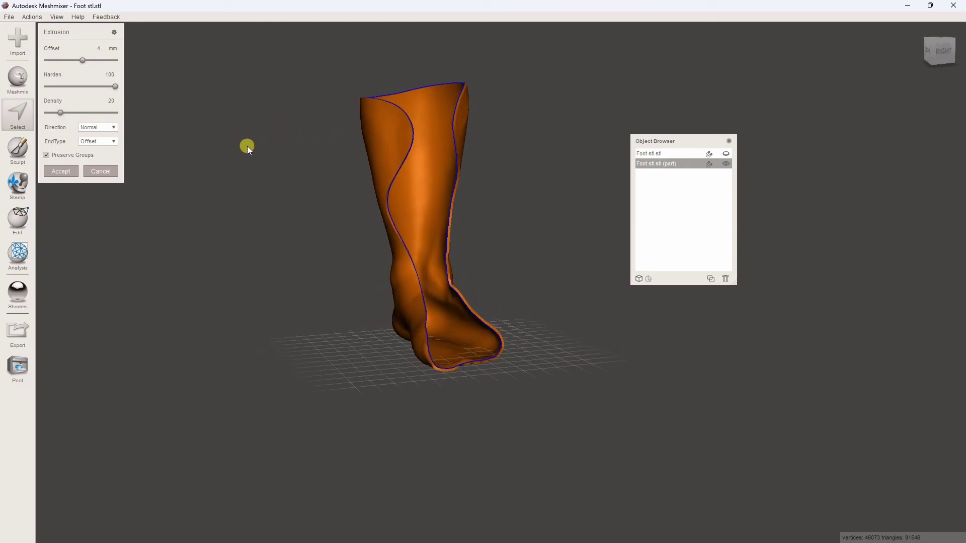
left_click(59, 172)
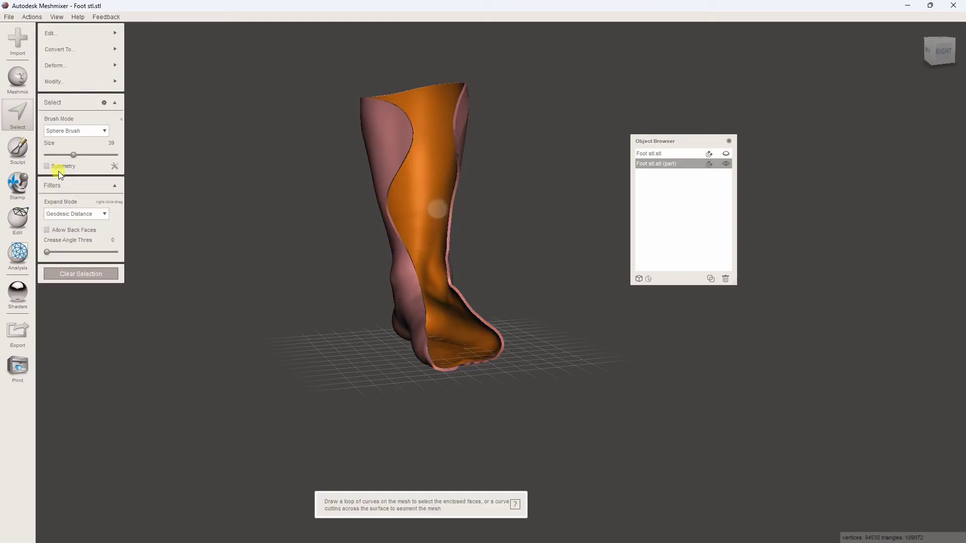
right_click_drag(59, 172, 570, 214)
Step: Export the shell as STL ASCII, overwriting an existing STL file in the Kijenzi folder
left_click(10, 17)
left_click(19, 157)
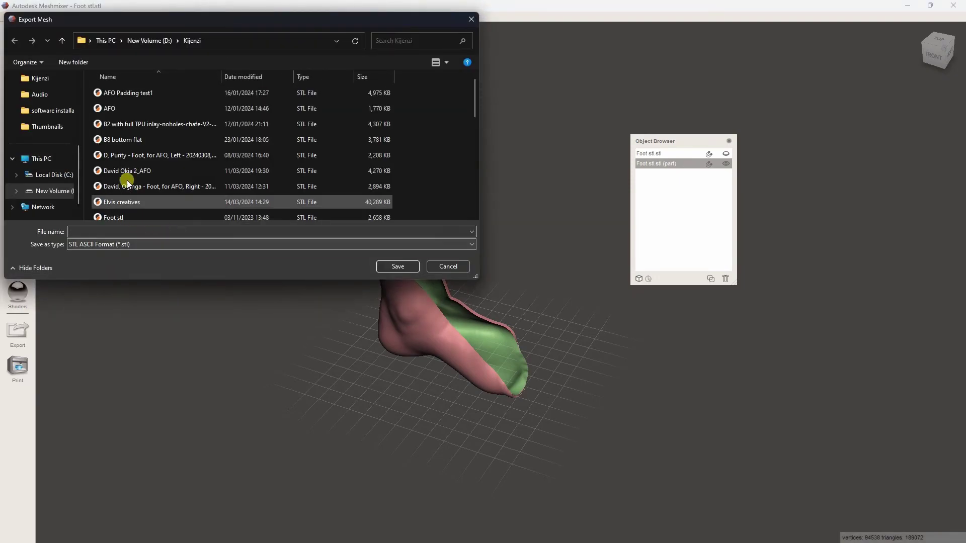
left_click(163, 244)
left_click(129, 269)
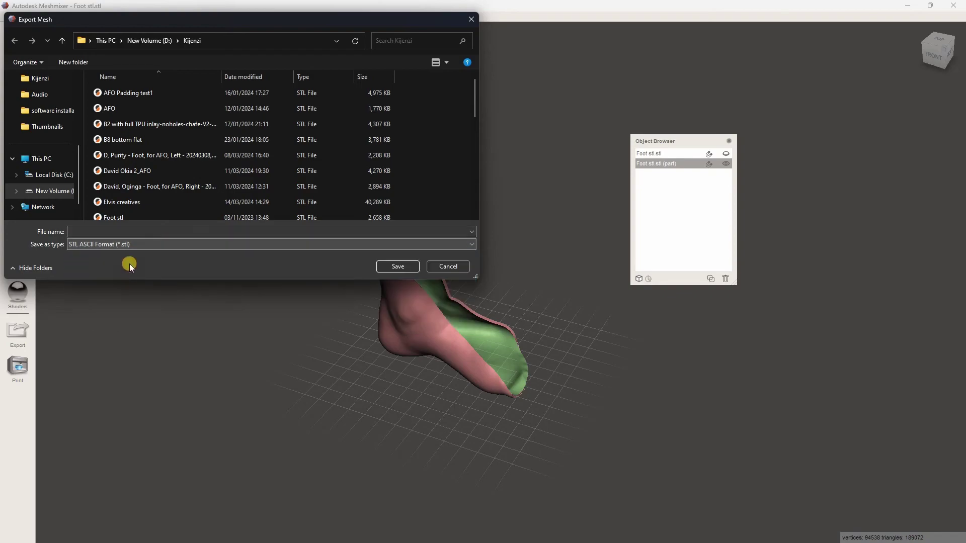
scroll(165, 185, "down", 2)
left_click(129, 119)
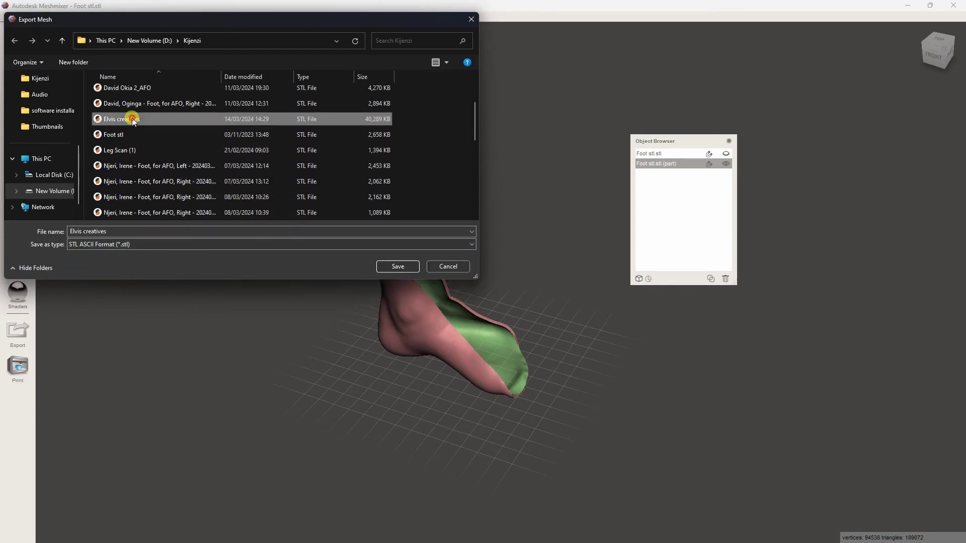
left_click(409, 267)
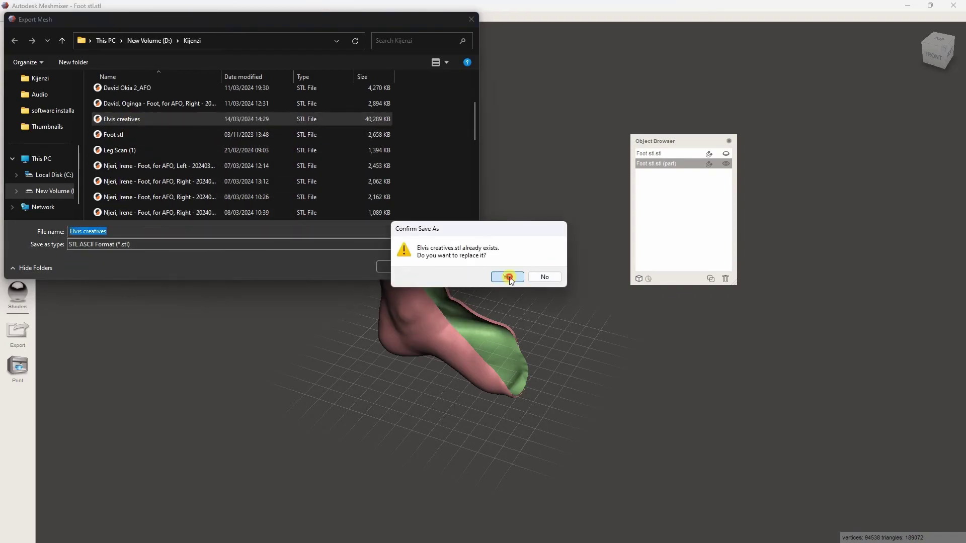
left_click(556, 278)
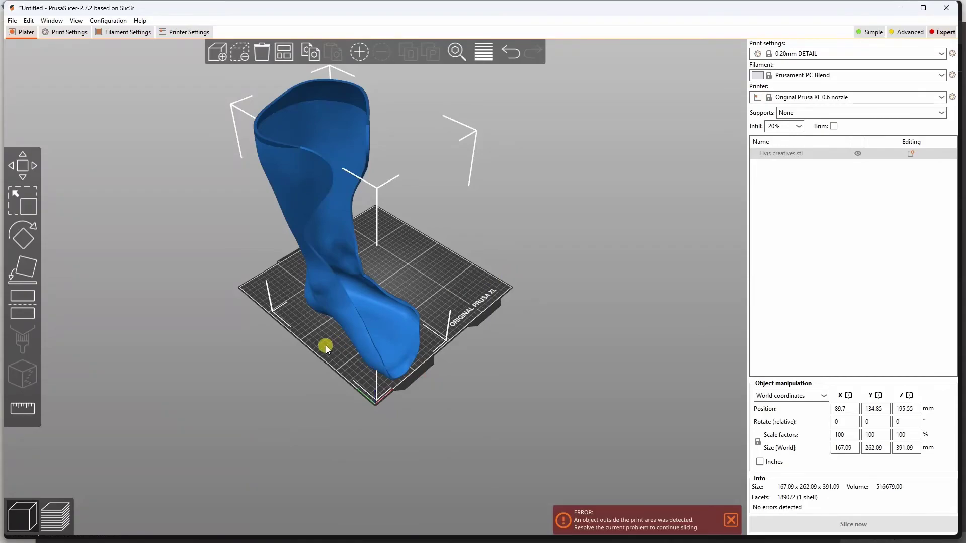
Step: Reposition the shell on the bed and raise the cut plane to Z 335.47 mm
left_click_drag(325, 346, 356, 296)
left_click(24, 305)
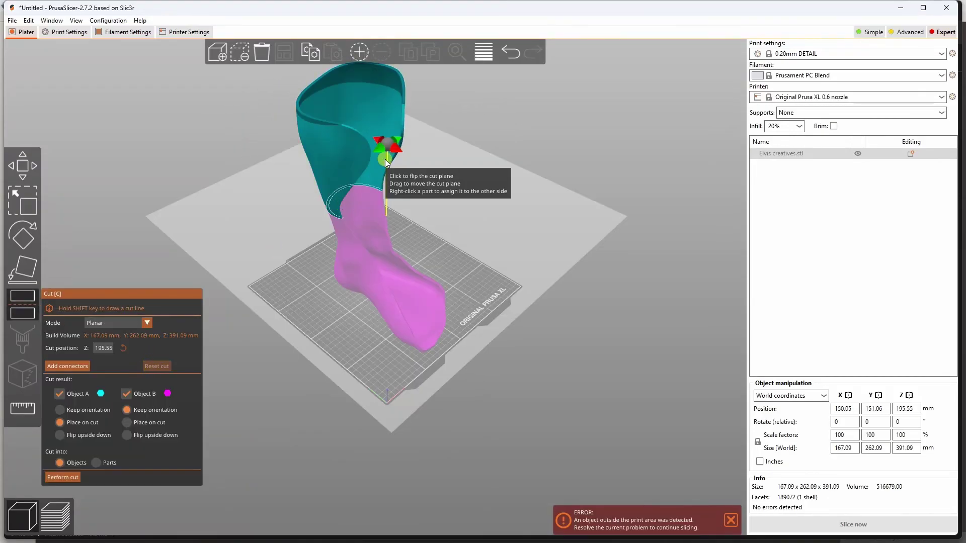
left_click_drag(386, 147, 401, 89)
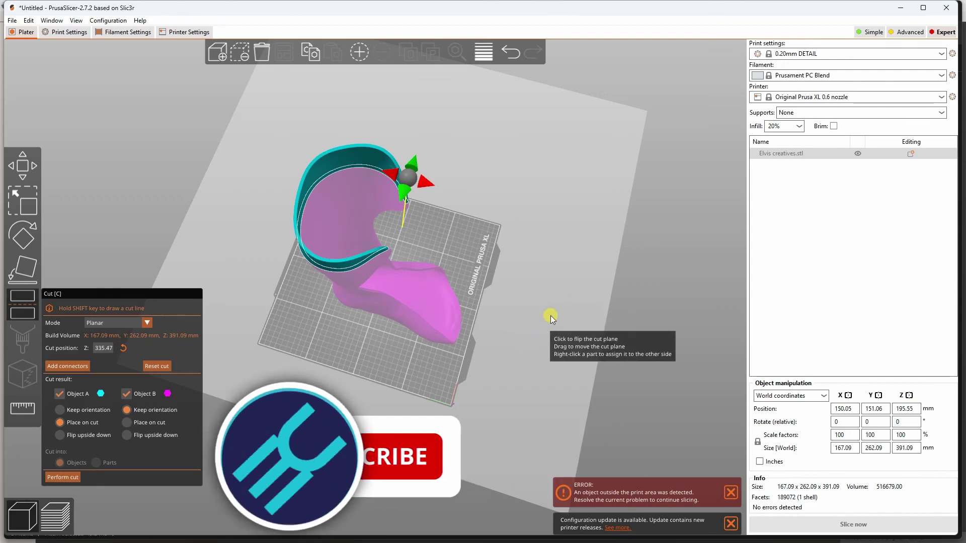
left_click_drag(550, 315, 524, 156)
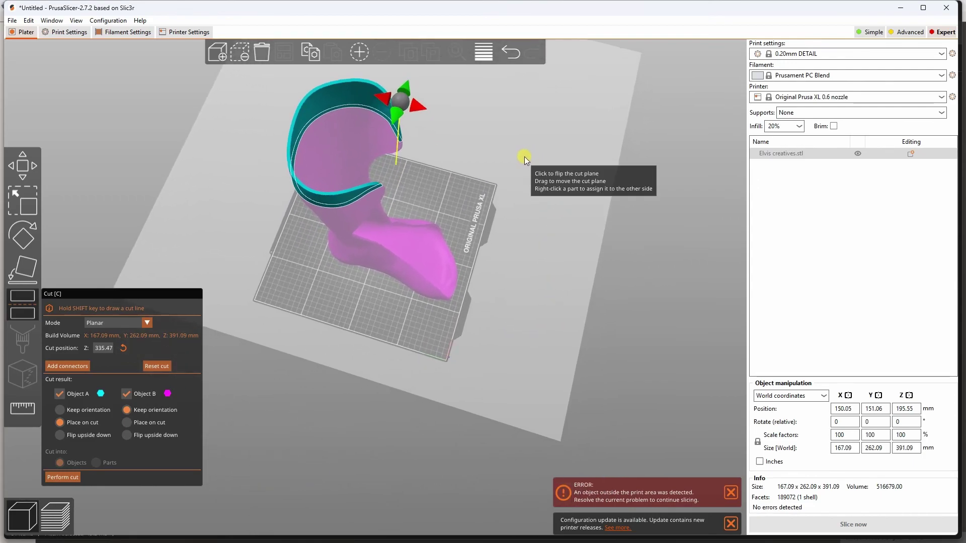
Step: Keep only the lower part and perform the cut, leaving a 335.47 mm tall shell
left_click(129, 392)
left_click(65, 395)
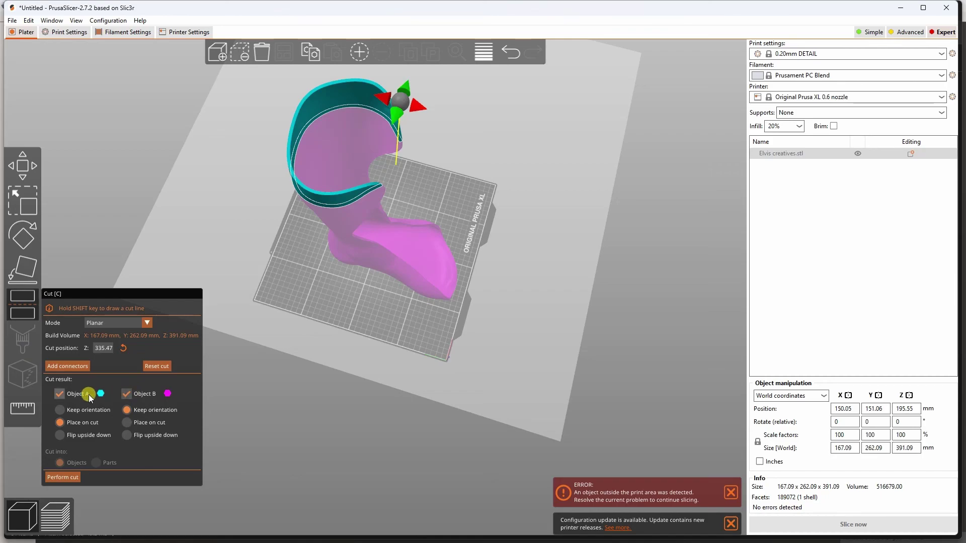
left_click(59, 477)
left_click_drag(274, 391, 225, 325)
left_click_drag(344, 218, 482, 318)
left_click_drag(270, 291, 194, 309)
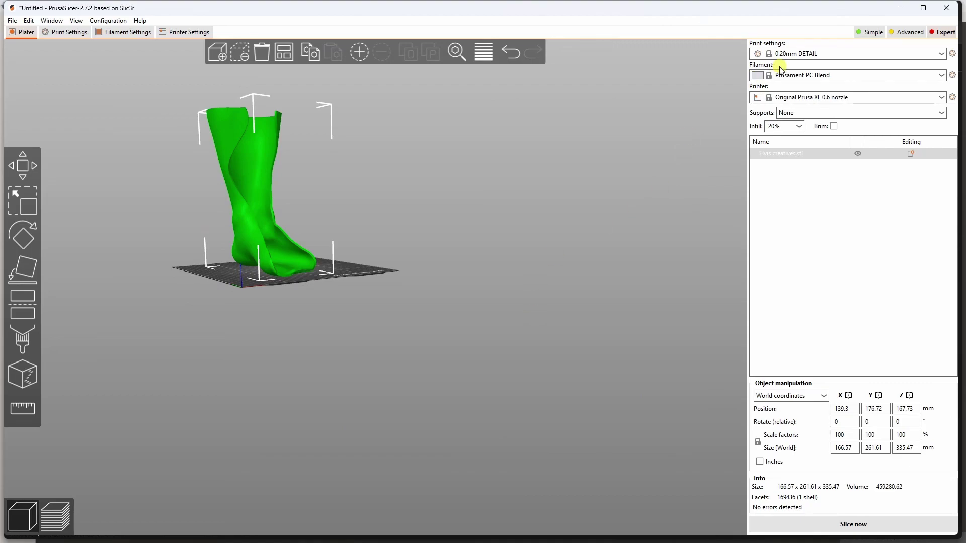
left_click(946, 7)
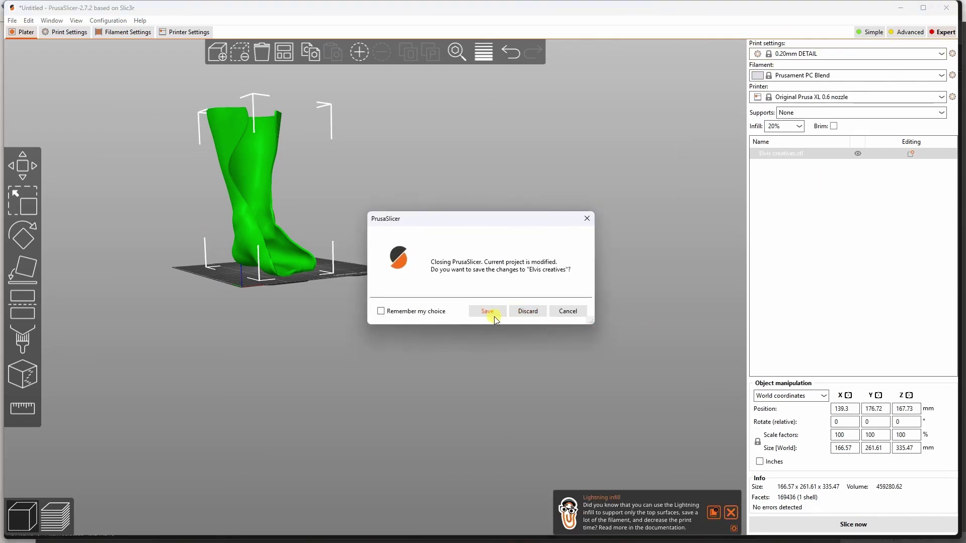
left_click(568, 311)
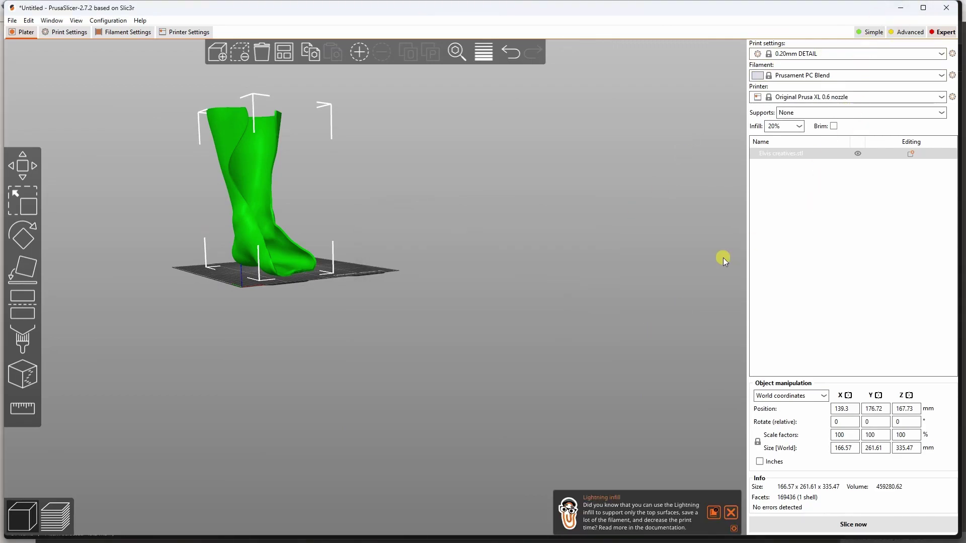